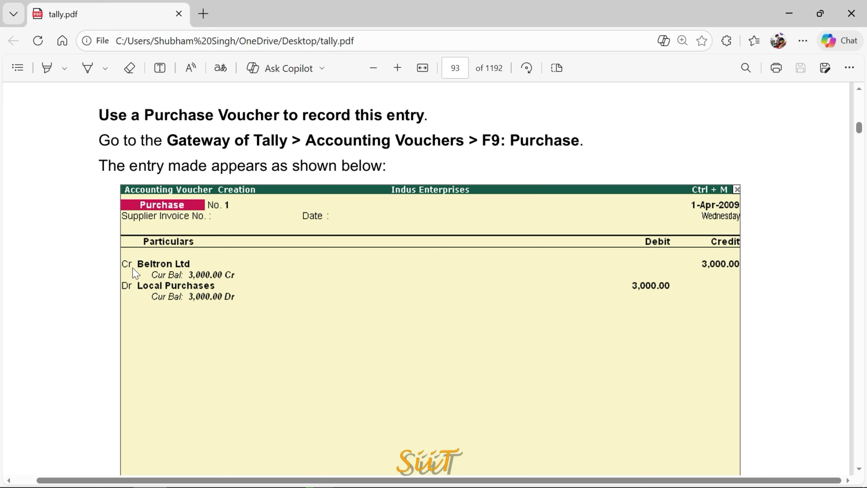
# Step: Review the purchase entry example in the PDF, switch to Tally.ERP 9 and start a purchase voucher in voucher mode
pyautogui.scroll(-2, 167, 263)
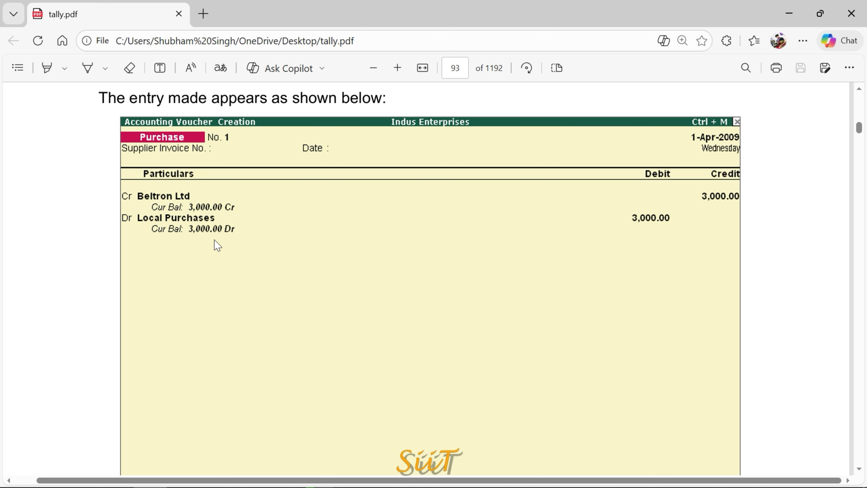
pyautogui.scroll(-2, 167, 236)
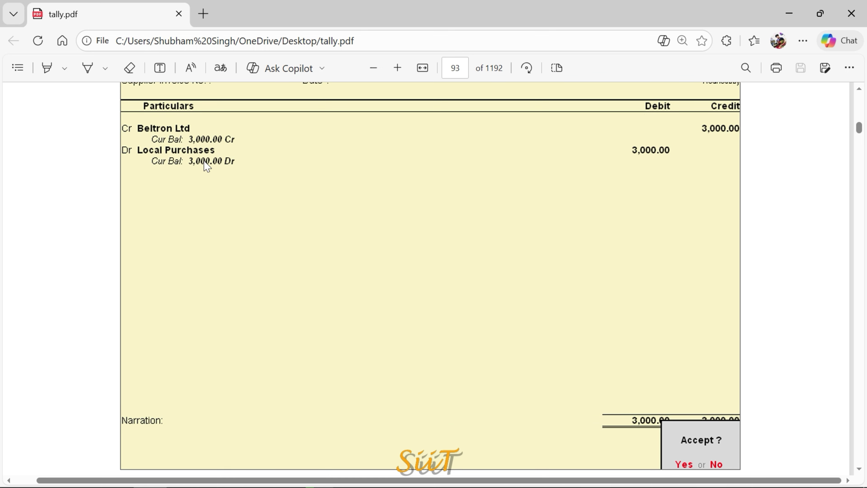
pyautogui.scroll(2, 213, 170)
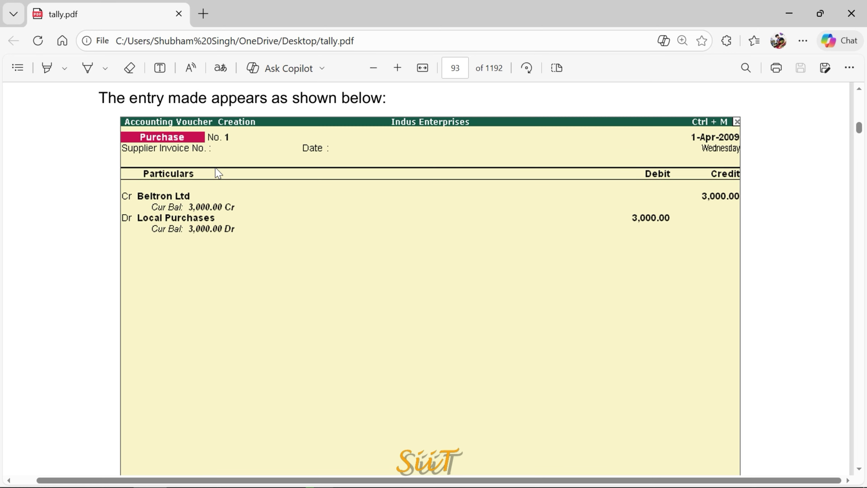
pyautogui.hotkey('alt', 'Tab')
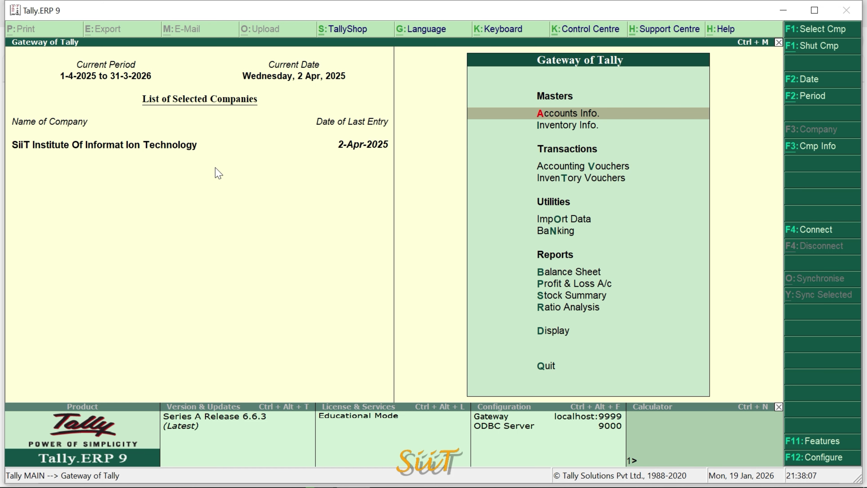
pyautogui.press('v')
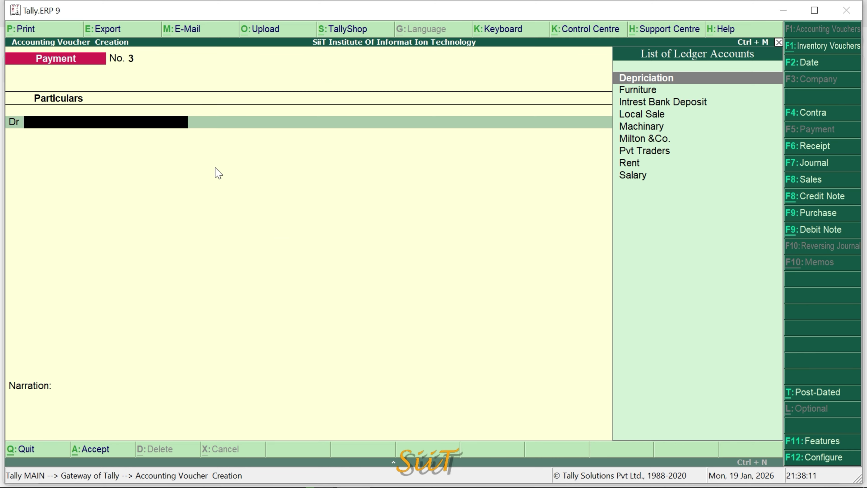
pyautogui.press('F9')
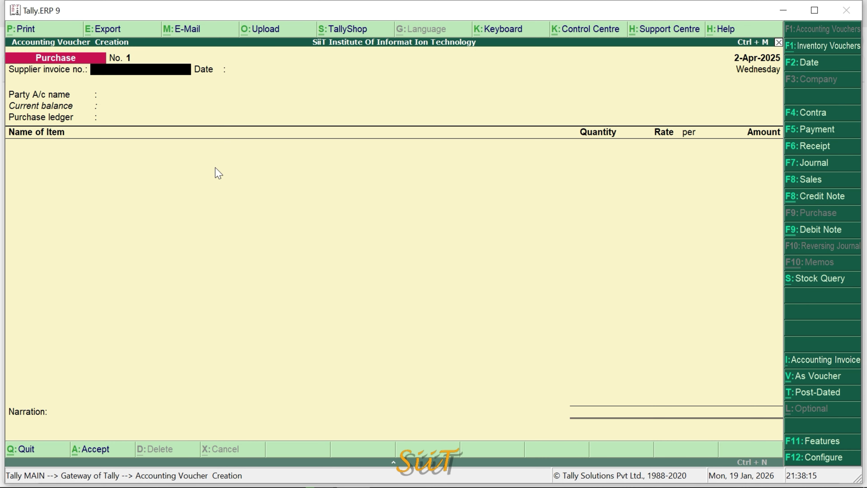
pyautogui.hotkey('ctrl', 'v')
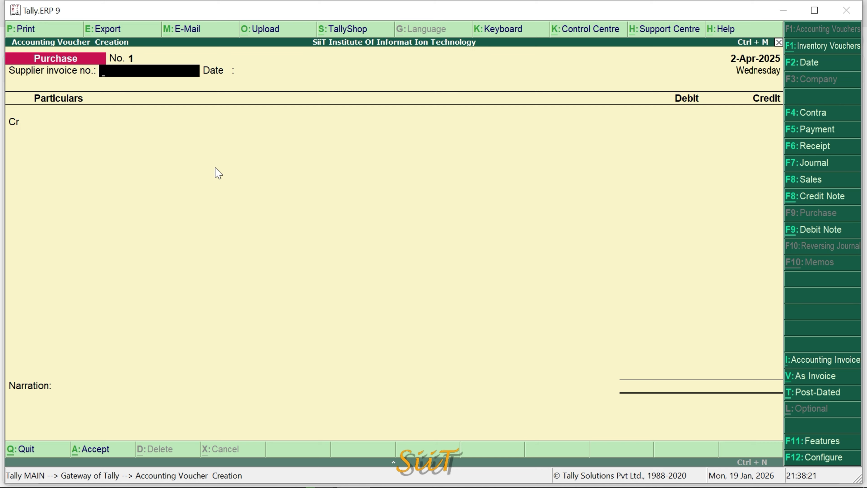
# Step: Leave the supplier invoice number and date blank, and clear the ledger on the credit line
pyautogui.press('Return')
pyautogui.press('Return')
pyautogui.press('Return')
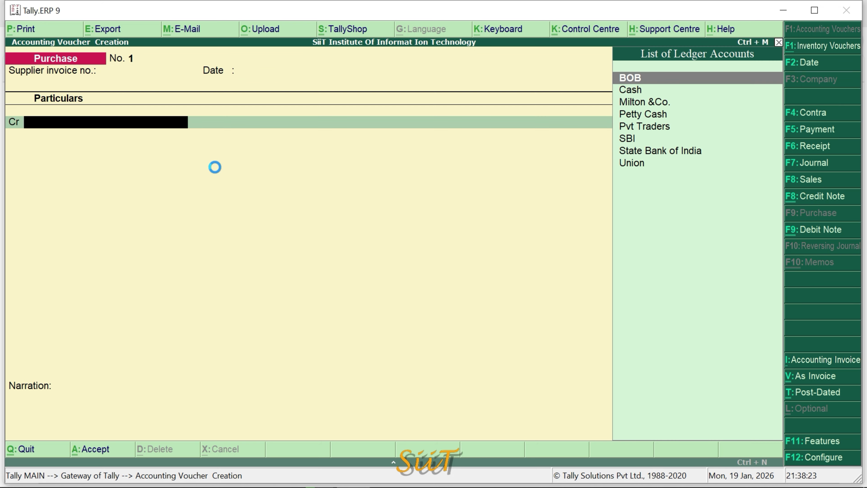
pyautogui.press('Escape')
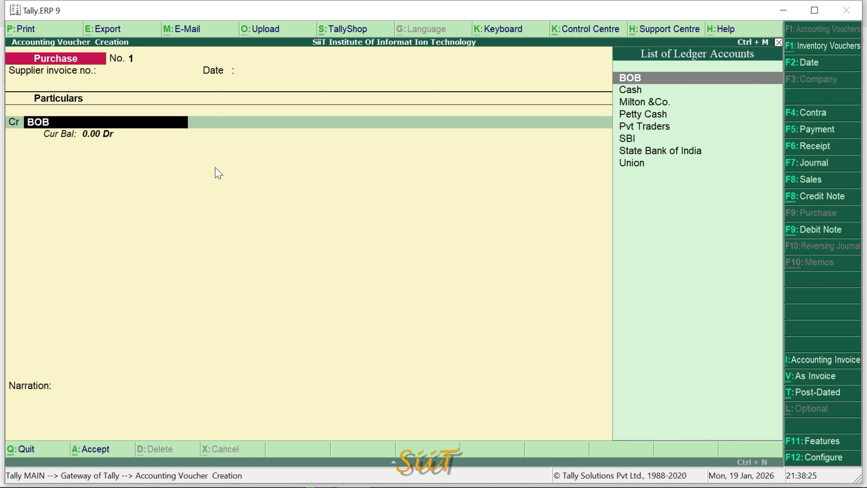
pyautogui.press('BackSpace')
pyautogui.press('Return')
# Step: Create a new ledger named Melton Ltd under Sundry Creditors from the voucher's credit line
pyautogui.hotkey('alt', 'c')
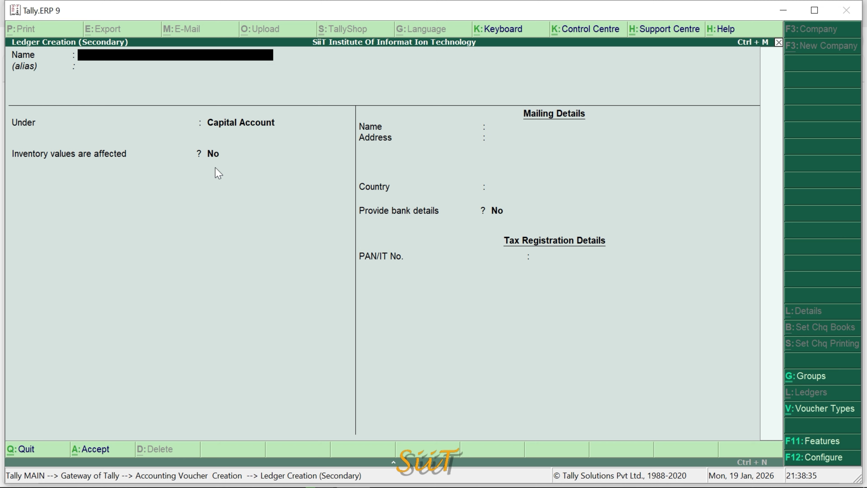
pyautogui.write('Melton Ltd')
pyautogui.press('Return')
pyautogui.press('Return')
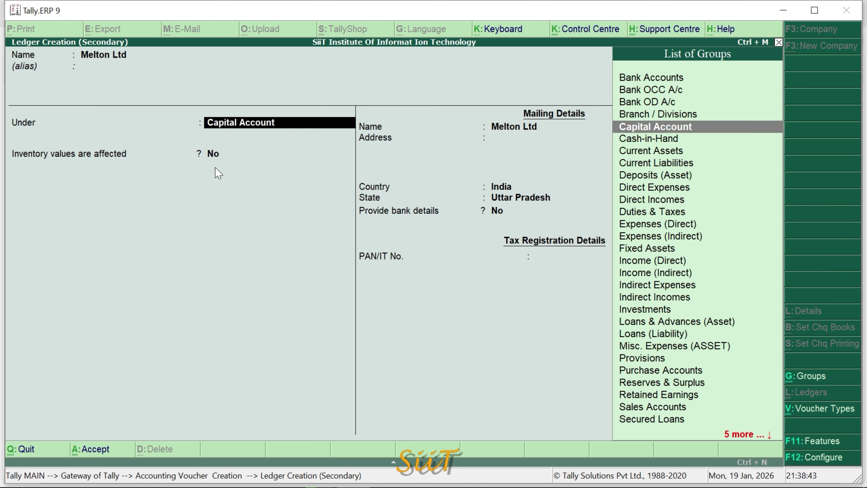
pyautogui.write('Sun')
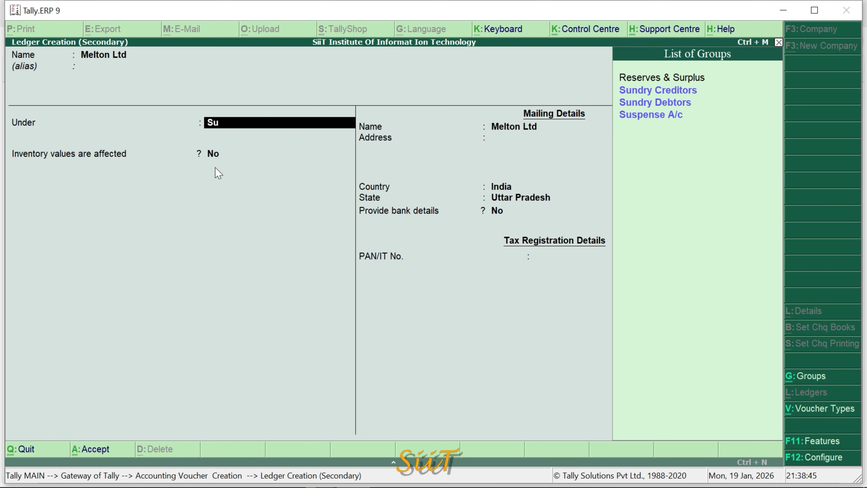
pyautogui.press('Return')
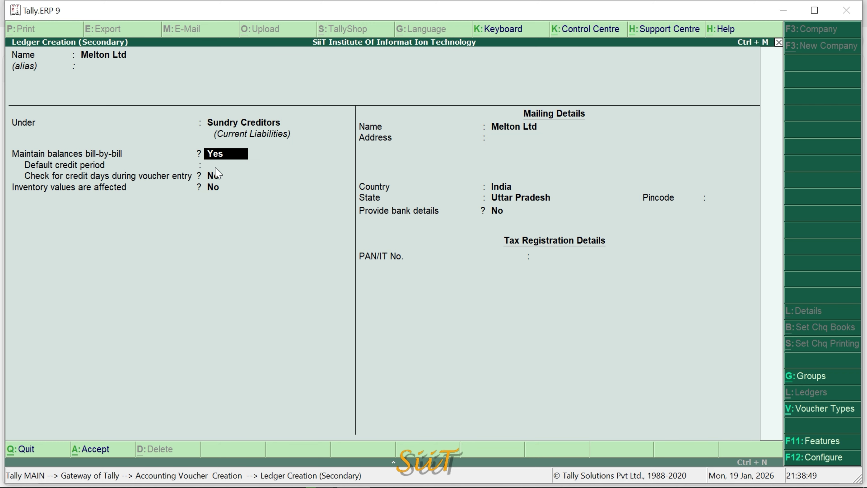
pyautogui.hotkey('ctrl', 'a')
# Step: Accept the supplier's details without an address and credit Melton Ltd with 3000
pyautogui.press('Return')
pyautogui.press('Return')
pyautogui.press('Return')
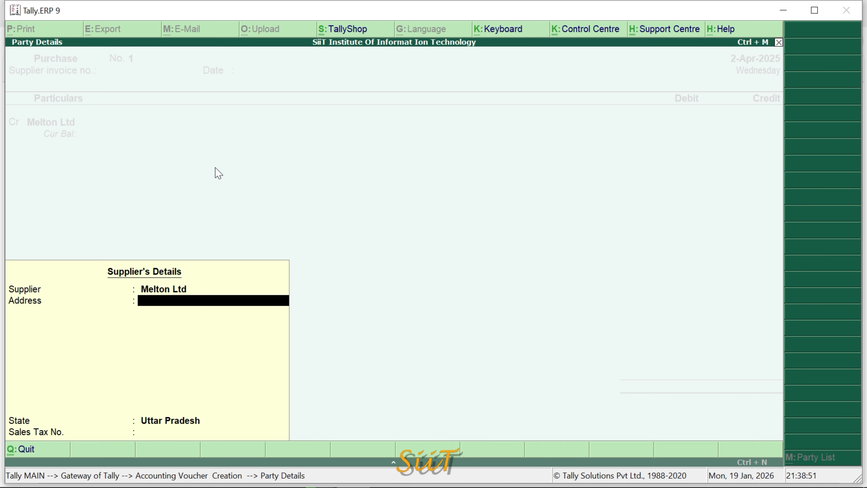
pyautogui.press('Return')
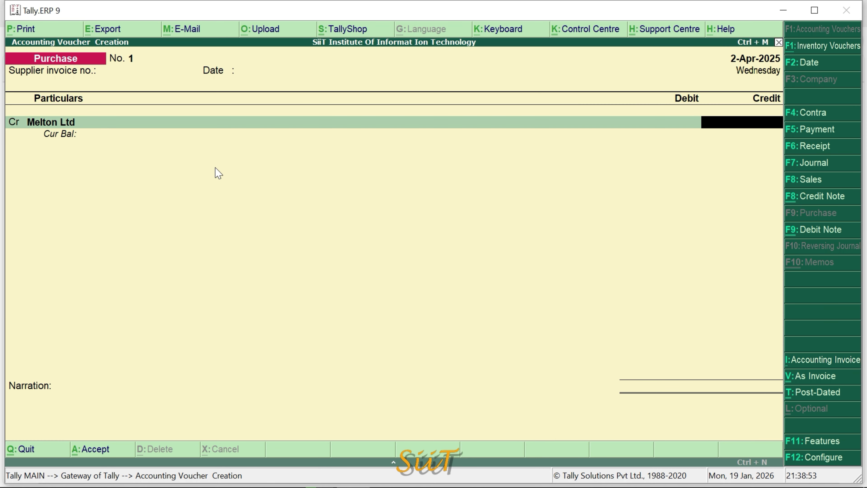
pyautogui.write('3000')
pyautogui.press('Return')
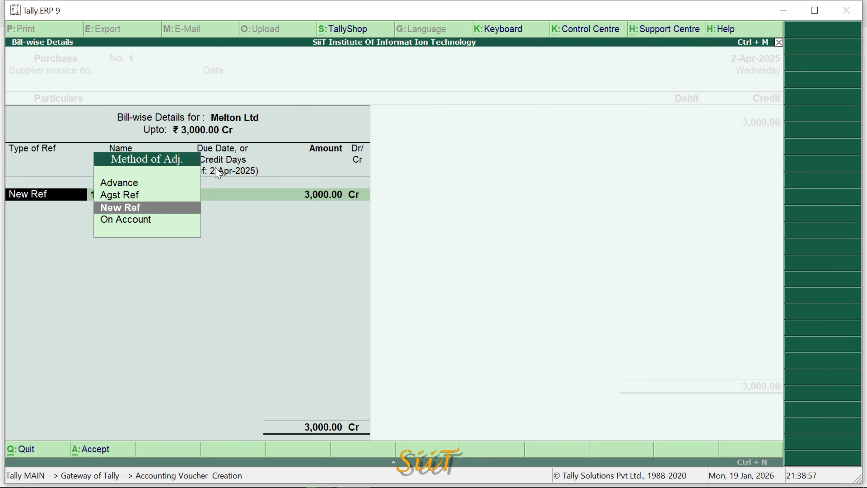
# Step: Allocate Melton Ltd's full credit amount to a New Ref in the bill-wise details
pyautogui.press('Return')
pyautogui.press('Return')
pyautogui.press('Return')
pyautogui.press('Return')
pyautogui.press('Return')
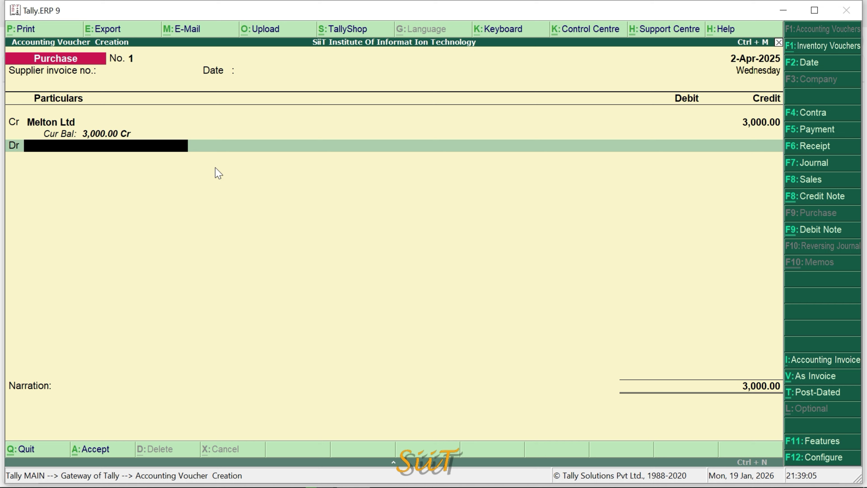
# Step: Create a new ledger named Purchase Local under Purchase Accounts for the voucher's debit line
pyautogui.hotkey('alt', 'c')
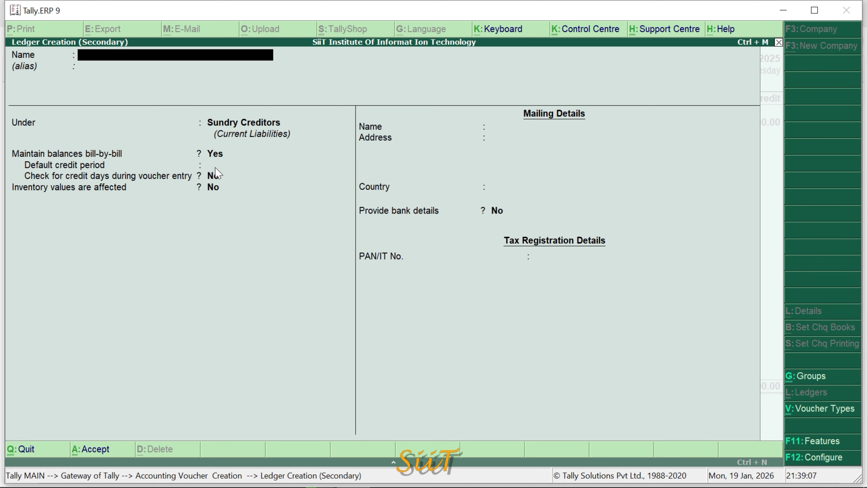
pyautogui.write('Purchase Local')
pyautogui.press('Return')
pyautogui.press('Return')
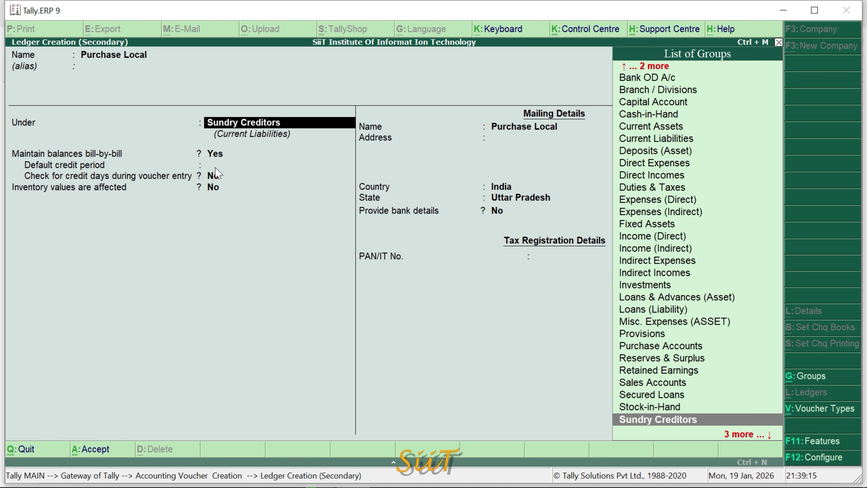
pyautogui.write('Pu')
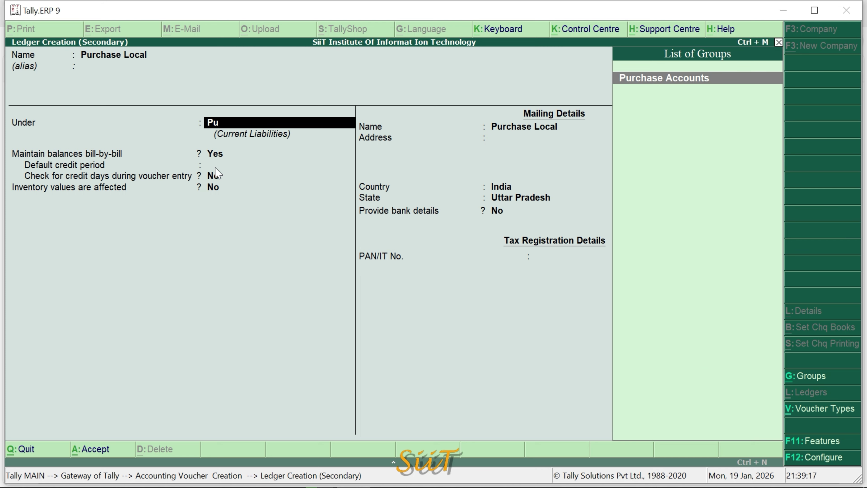
pyautogui.press('Return')
pyautogui.hotkey('ctrl', 'a')
# Step: Debit Purchase Local with 3,000.00 without inventory allocations, leave the narration blank and save the purchase voucher
pyautogui.press('Return')
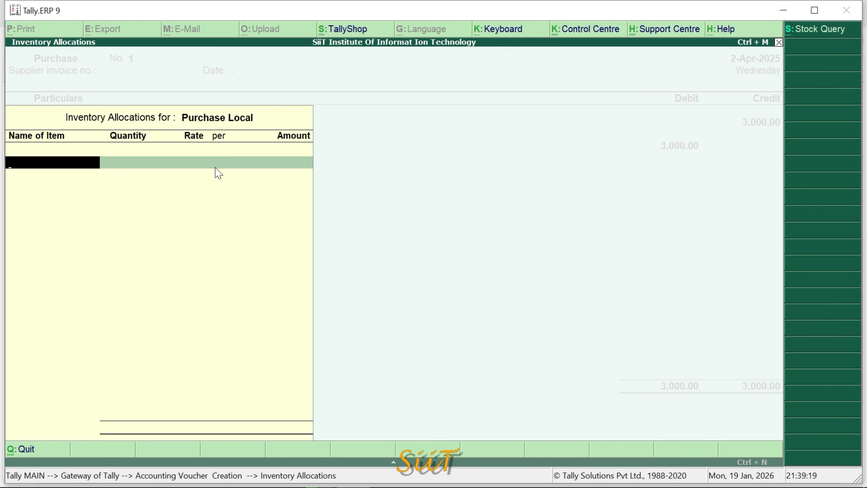
pyautogui.press('Escape')
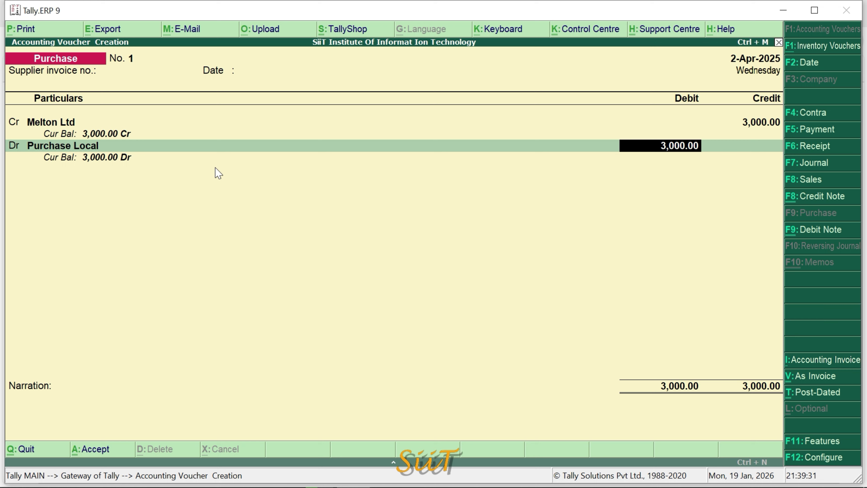
pyautogui.press('Return')
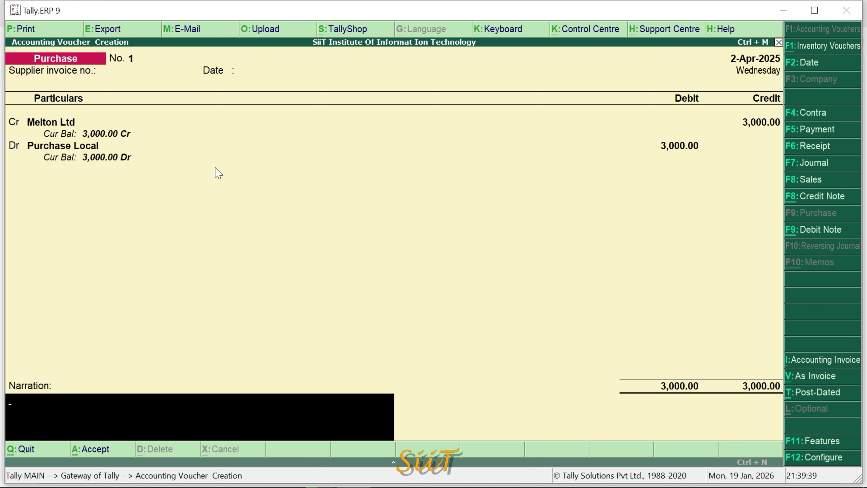
pyautogui.press('Return')
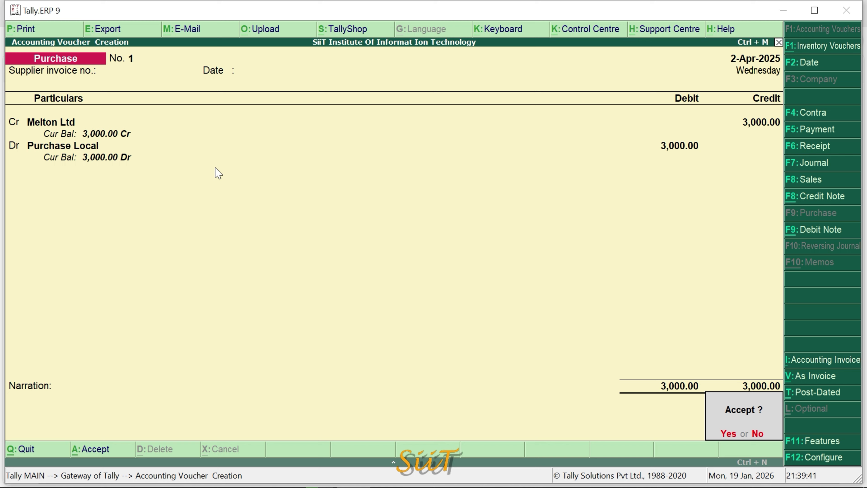
pyautogui.press('Return')
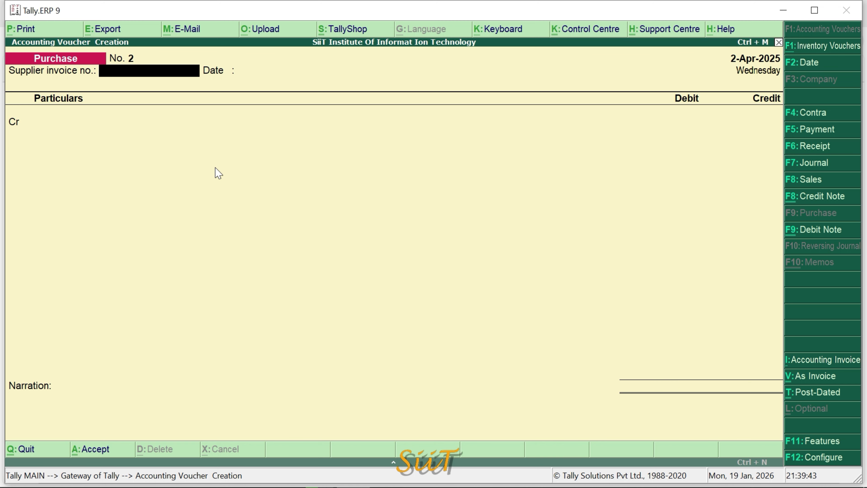
# Step: Switch to tally.pdf in the browser and examine the Debit Note Voucher section, its account table and example entry
pyautogui.hotkey('alt', 'Tab')
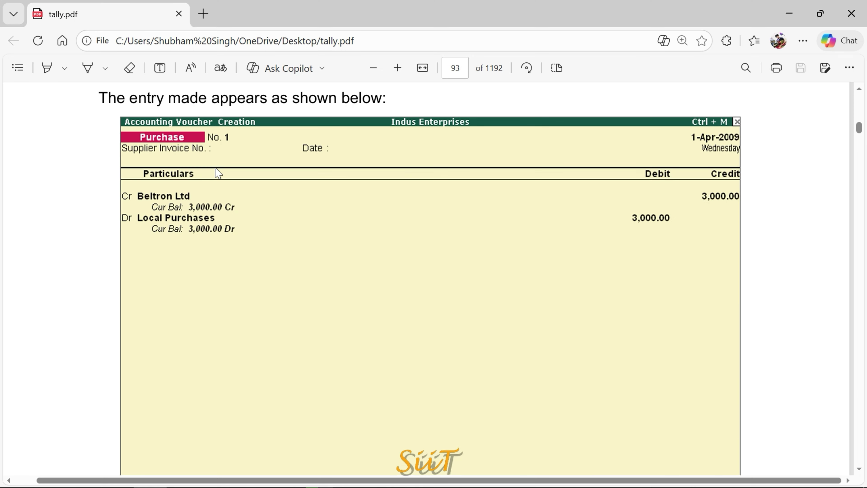
pyautogui.scroll(-2, 257, 224)
pyautogui.scroll(-8, 257, 224)
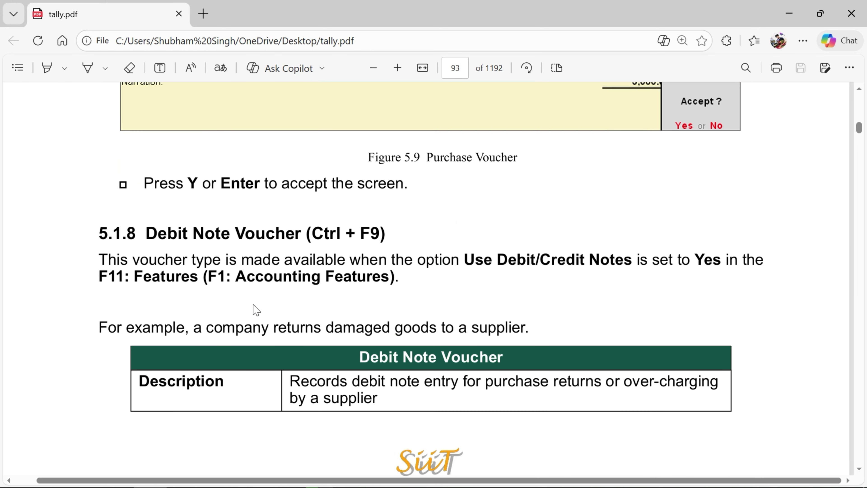
pyautogui.moveTo(146, 236); pyautogui.dragTo(382, 235)
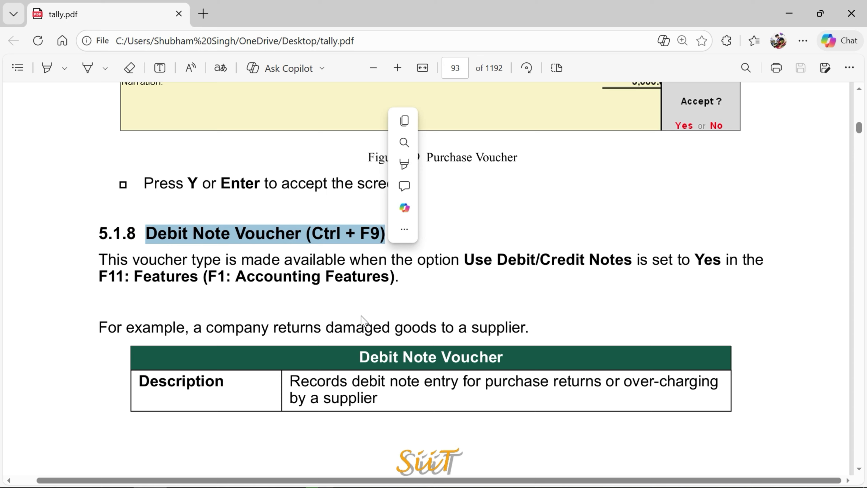
pyautogui.scroll(-2, 308, 313)
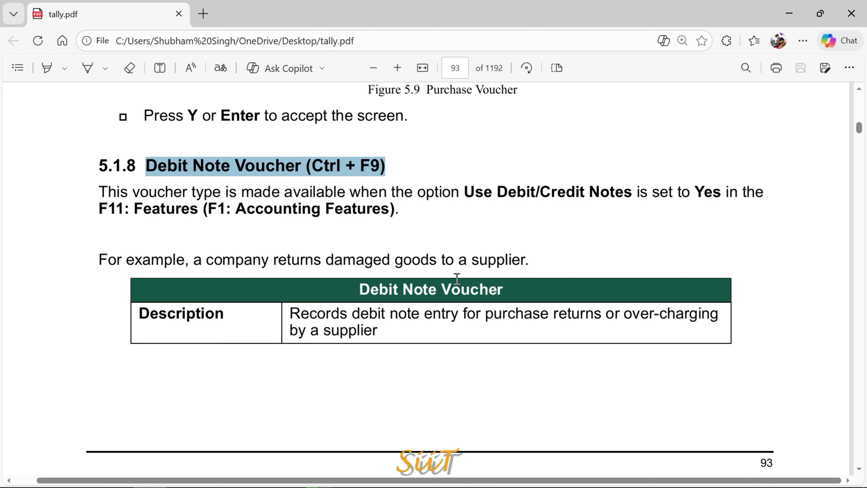
pyautogui.scroll(-4, 462, 283)
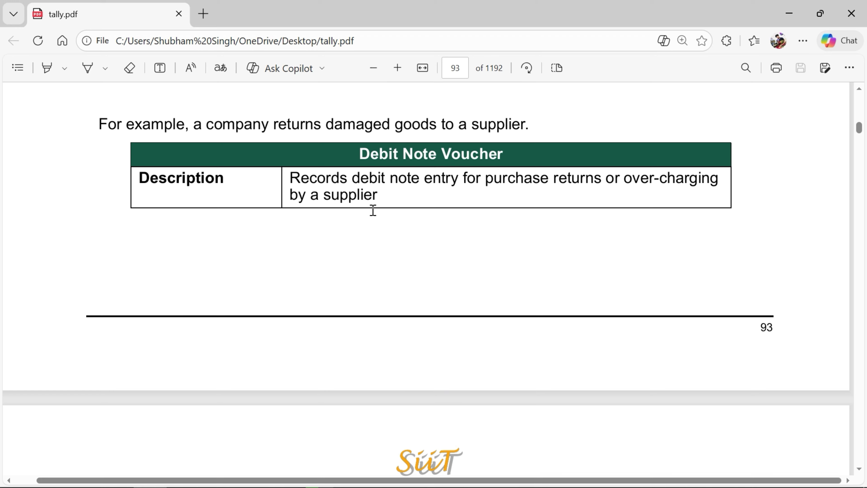
pyautogui.scroll(-4, 271, 179)
pyautogui.scroll(-6, 374, 246)
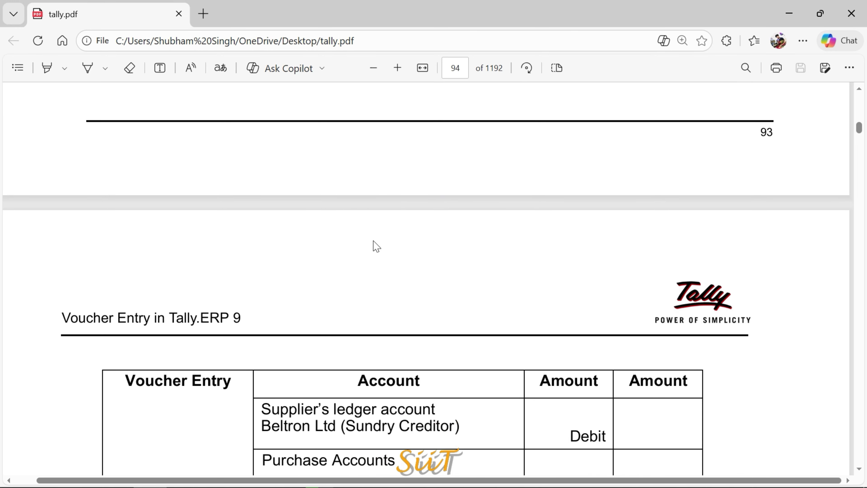
pyautogui.scroll(-4, 335, 245)
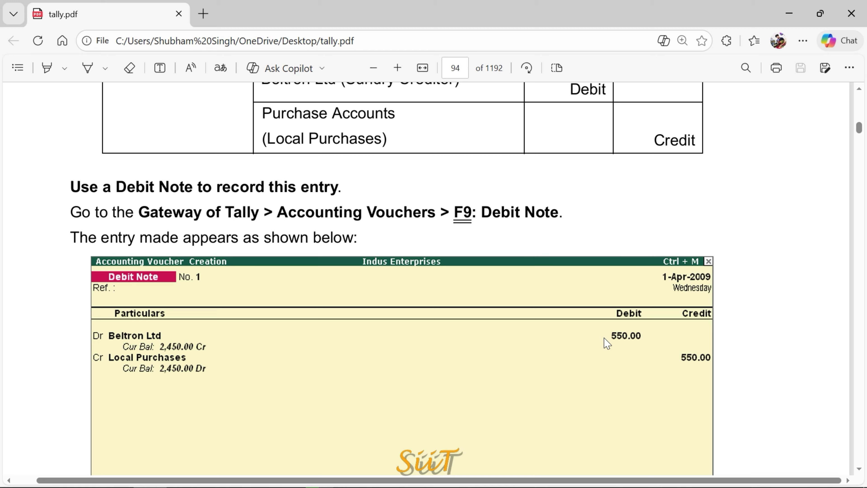
pyautogui.scroll(5, 474, 316)
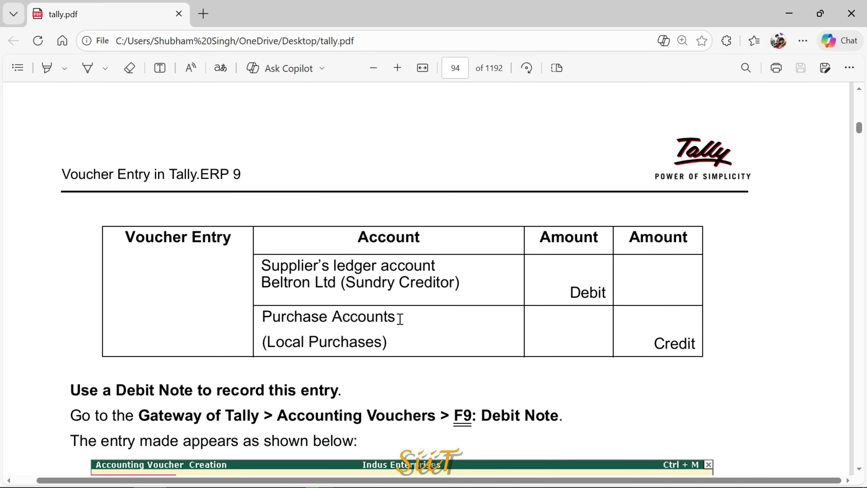
pyautogui.scroll(-2, 400, 318)
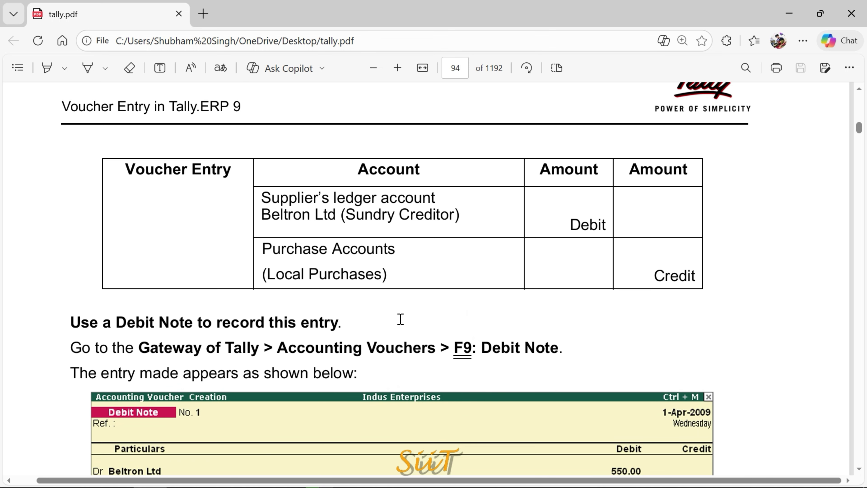
pyautogui.scroll(-7, 400, 320)
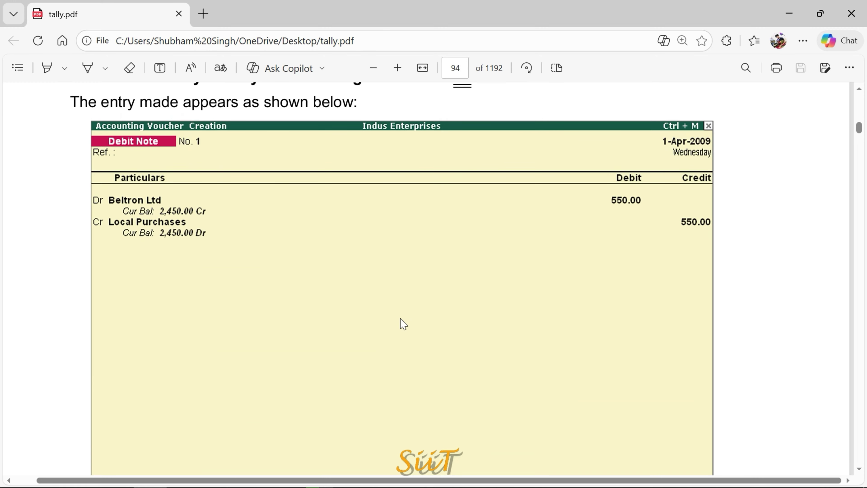
# Step: Switch to Tally.ERP 9 and leave the blank purchase voucher for the Gateway of Tally
pyautogui.hotkey('alt', 'Tab')
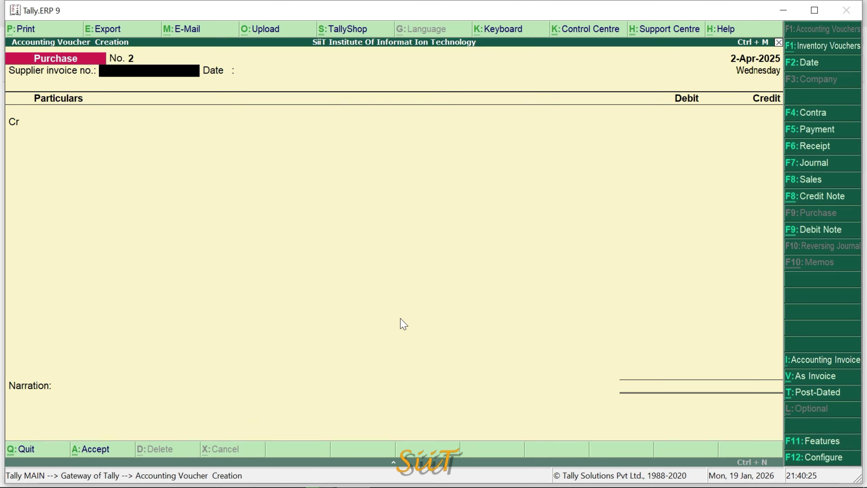
pyautogui.press('Escape')
pyautogui.press('Return')
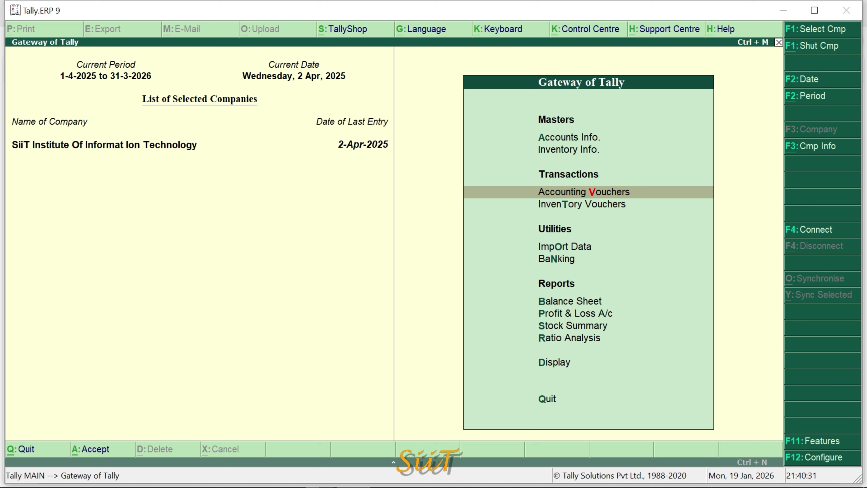
pyautogui.click(819, 460)
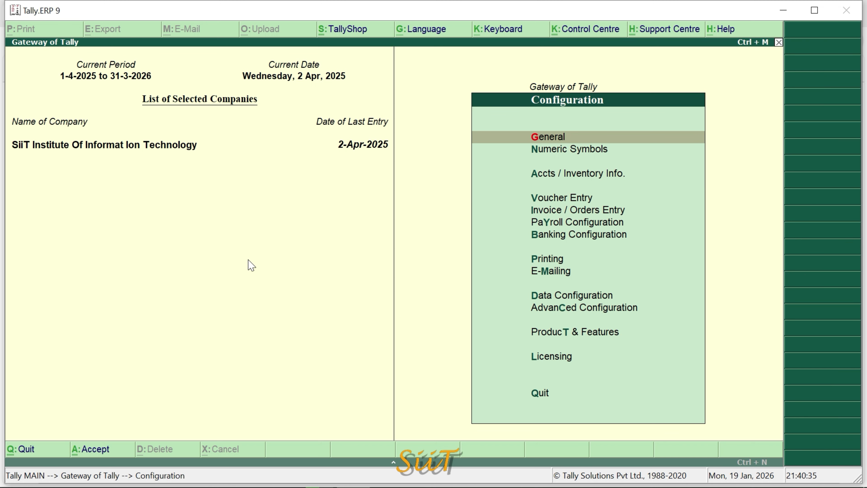
pyautogui.click(587, 136)
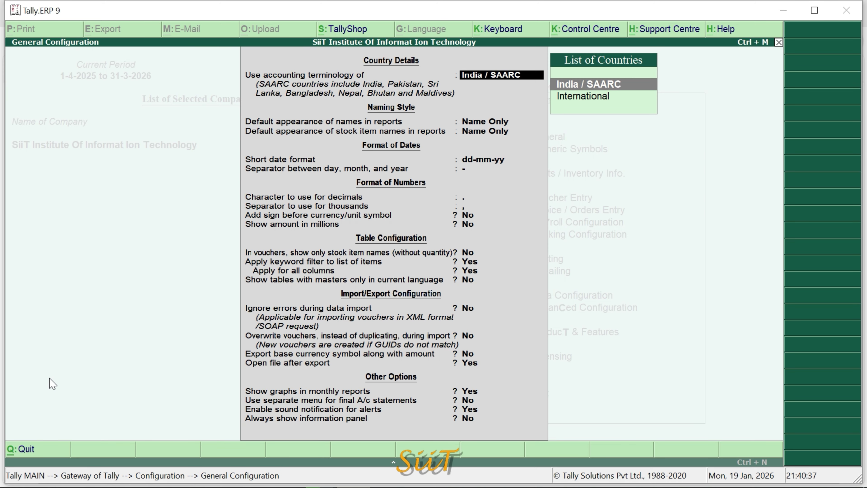
pyautogui.press('Escape')
pyautogui.press('Escape')
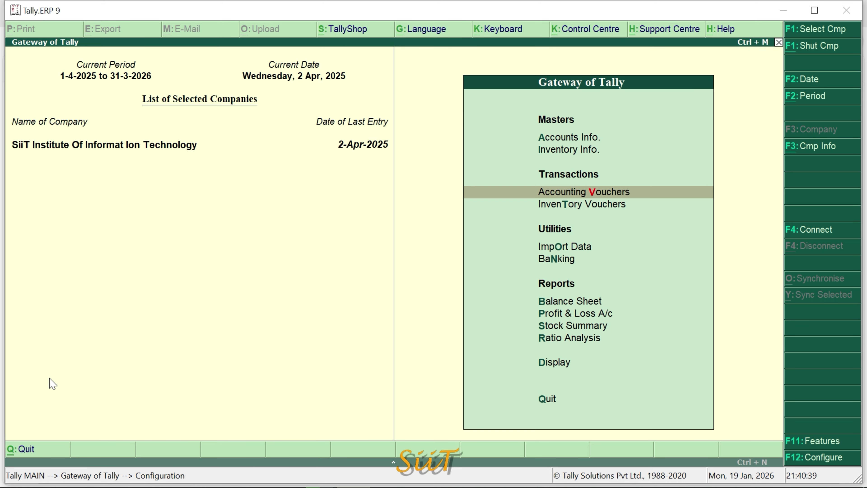
# Step: Set Record debit notes in invoice mode to Yes in the company's Accounting Features and save the change
pyautogui.press('F11')
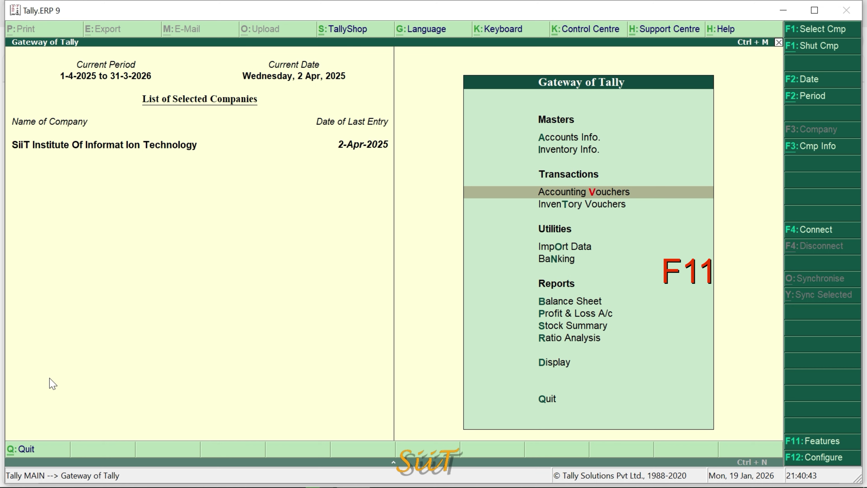
pyautogui.press('F11')
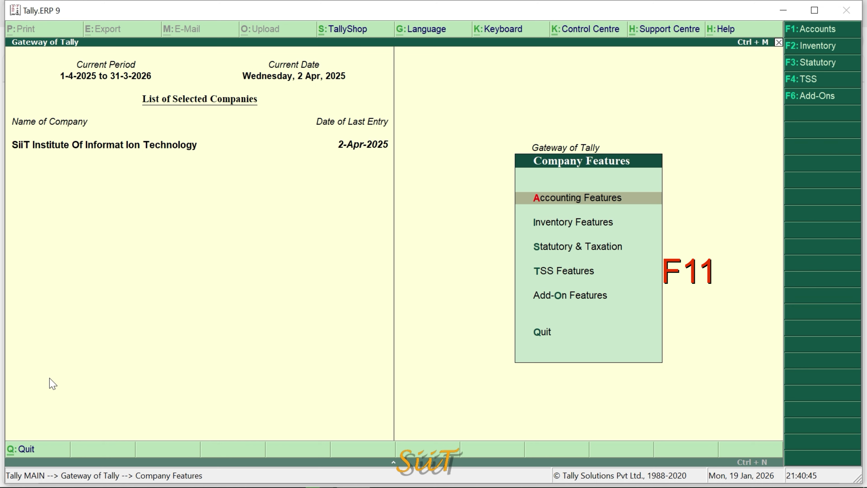
pyautogui.press('Return')
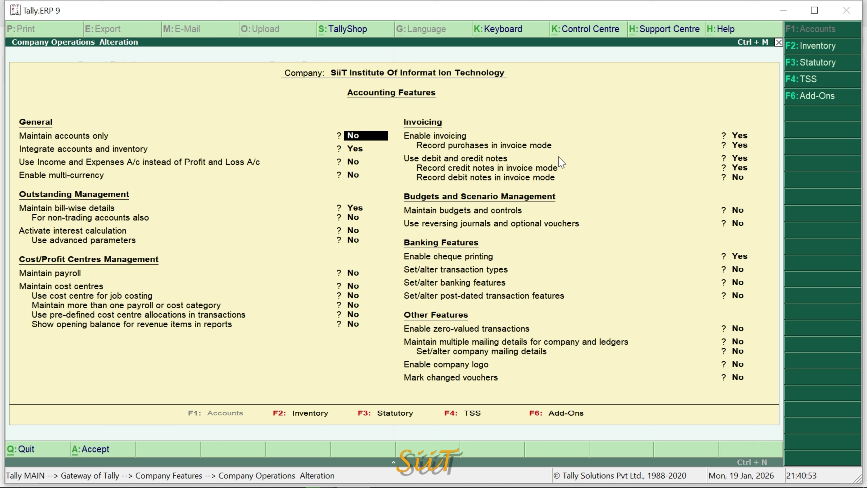
pyautogui.press('Return')
pyautogui.press('Return')
pyautogui.press('Return')
pyautogui.press('Return')
pyautogui.press('Return')
pyautogui.press('Return')
pyautogui.press('Return')
pyautogui.press('Return')
pyautogui.press('Return')
pyautogui.press('Return')
pyautogui.press('Return')
pyautogui.press('Return')
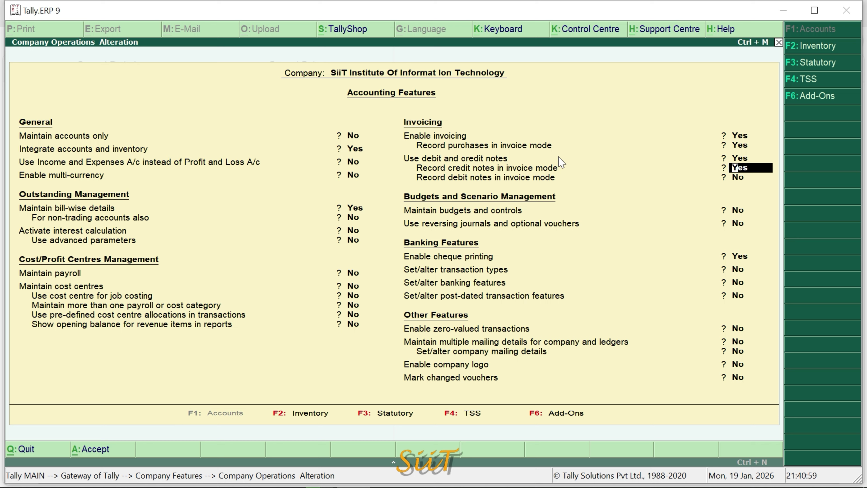
pyautogui.press('Return')
pyautogui.write('y')
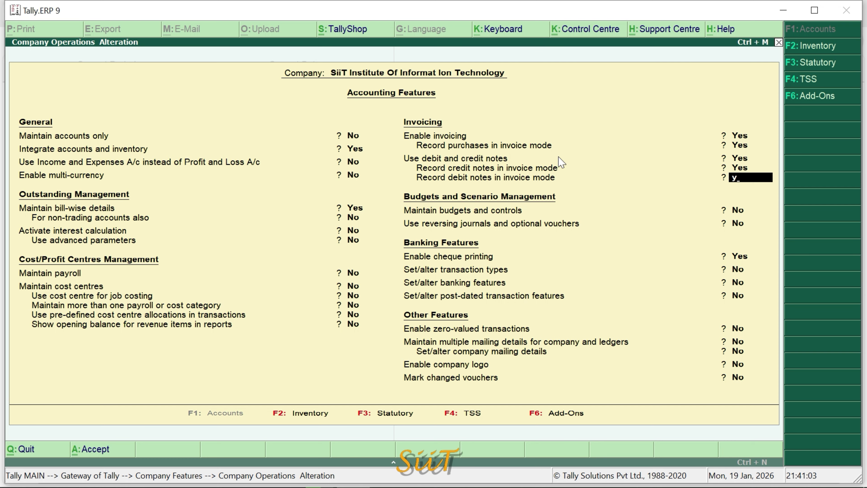
pyautogui.press('Return')
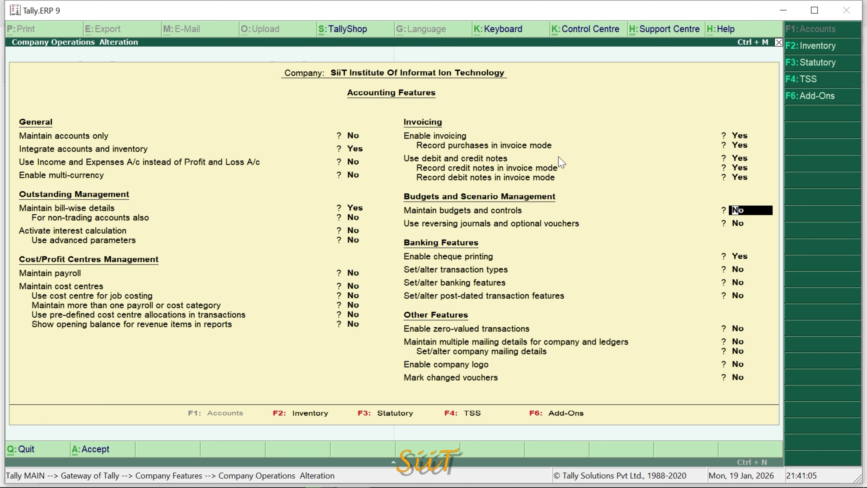
pyautogui.hotkey('ctrl', 'a')
pyautogui.press('Escape')
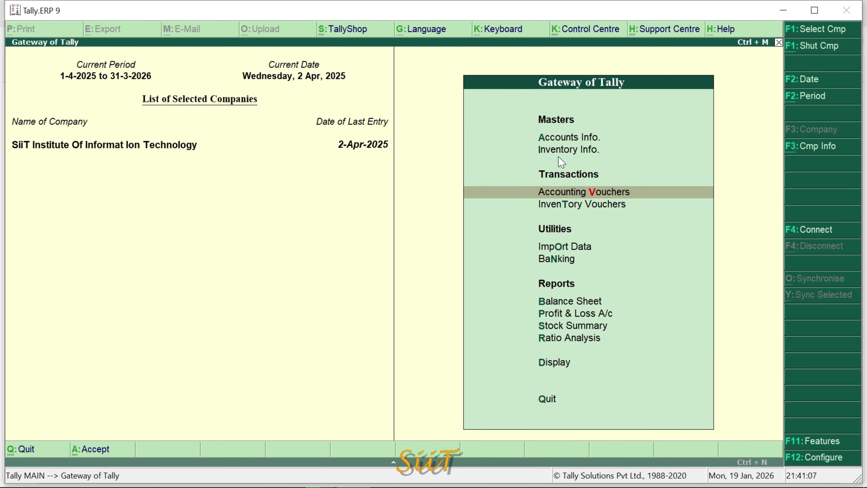
# Step: Open a new Debit Note voucher in Accounting Vouchers and check the example entry in tally.pdf
pyautogui.press('Escape')
pyautogui.press('n')
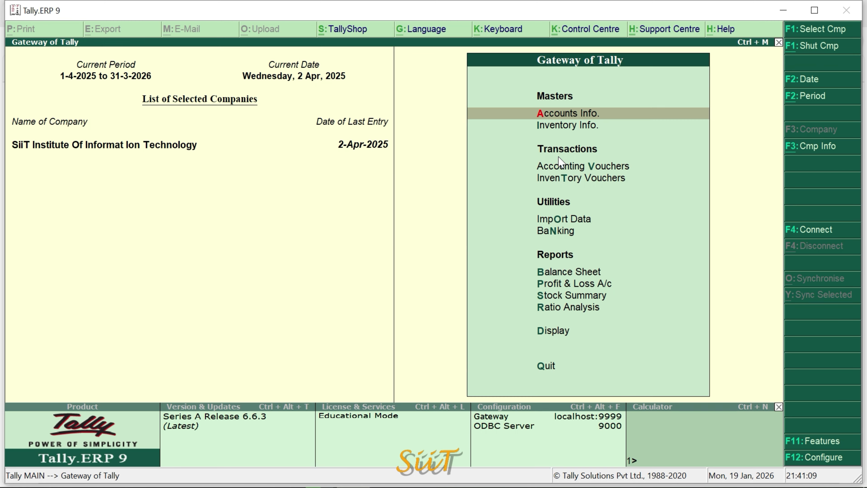
pyautogui.press('v')
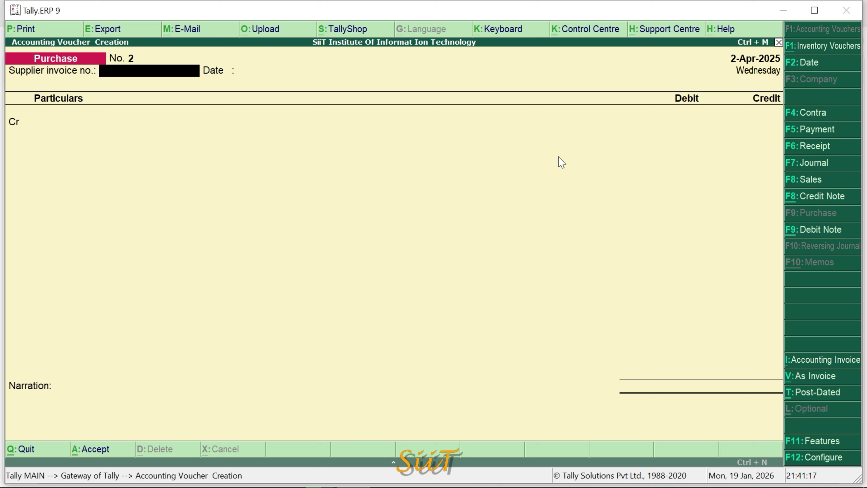
pyautogui.hotkey('ctrl', 'F9')
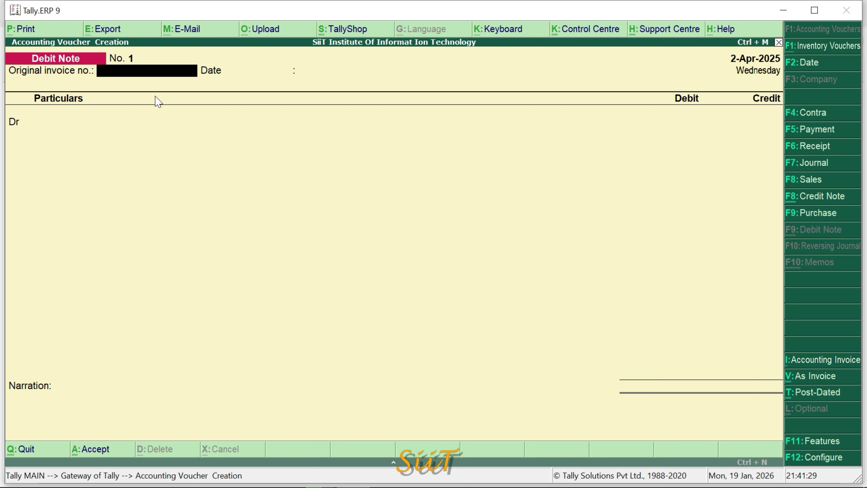
pyautogui.hotkey('alt', 'Tab')
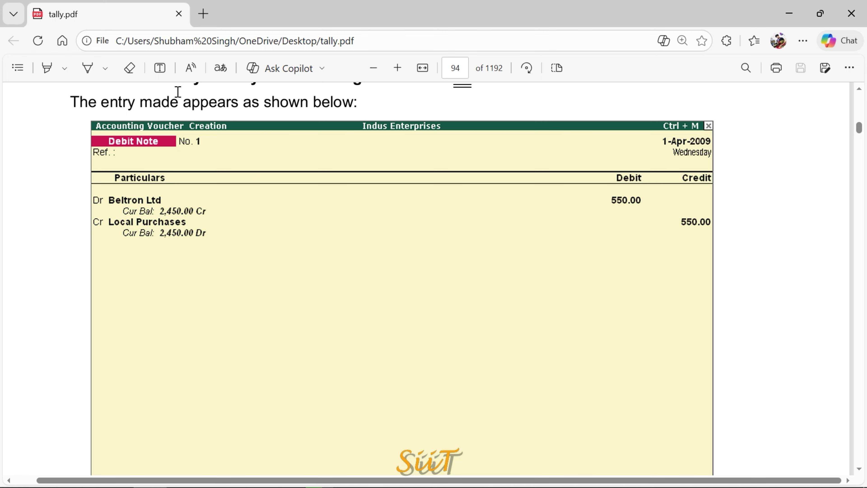
pyautogui.hotkey('alt', 'Tab')
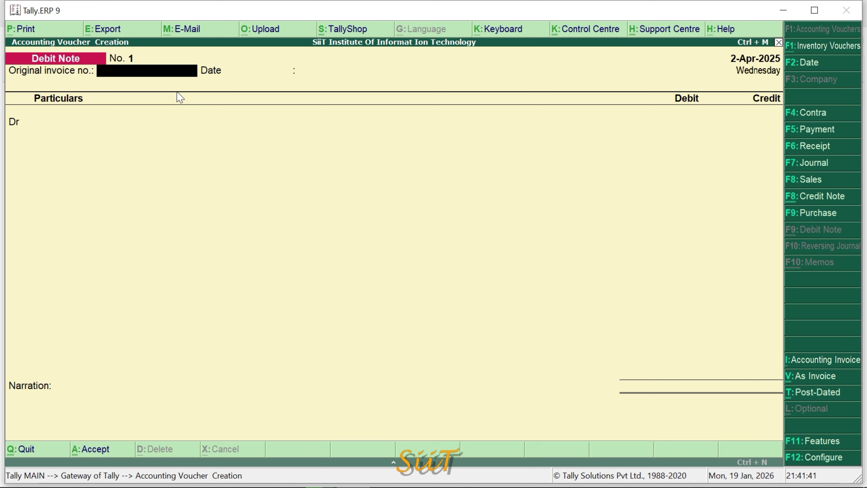
# Step: Leave the original invoice number blank, choose Melton Ltd for the debit line and keep its default buyer's details
pyautogui.press('Return')
pyautogui.press('Return')
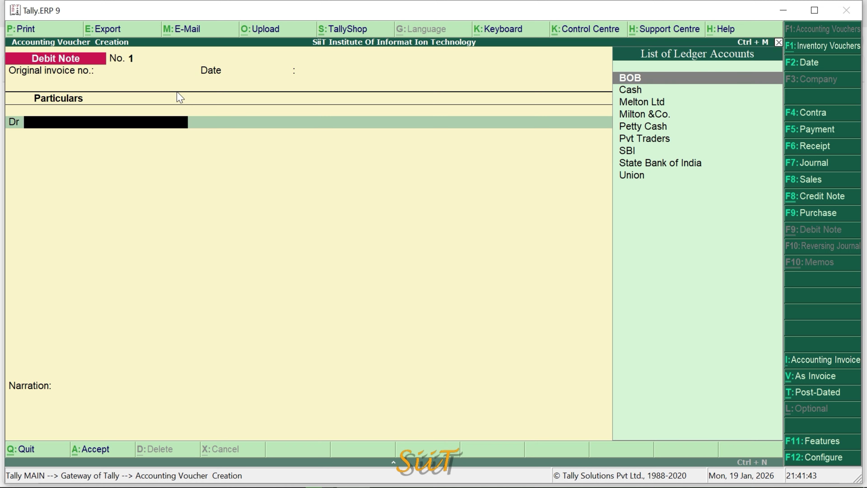
pyautogui.press('Down')
pyautogui.press('Down')
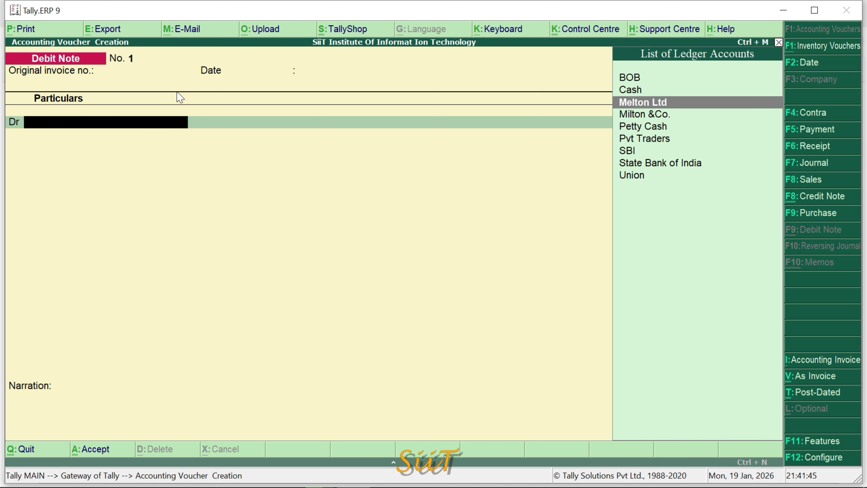
pyautogui.press('Return')
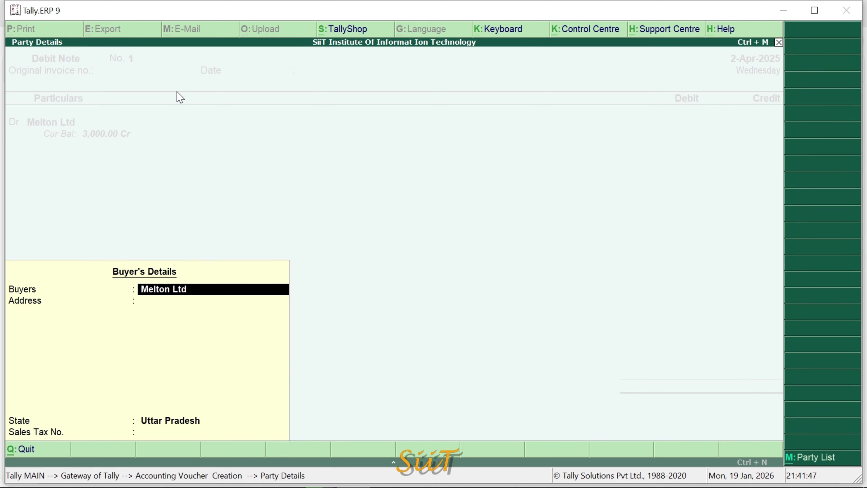
pyautogui.press('Return')
pyautogui.press('Return')
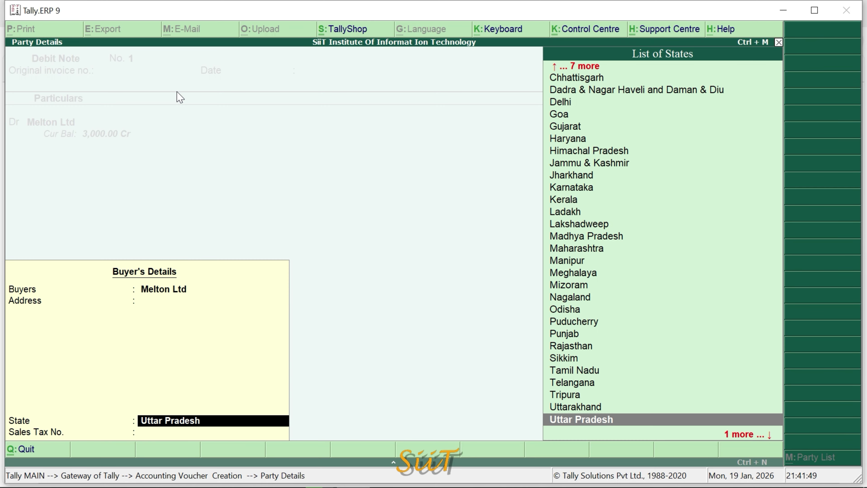
pyautogui.press('Return')
pyautogui.press('Return')
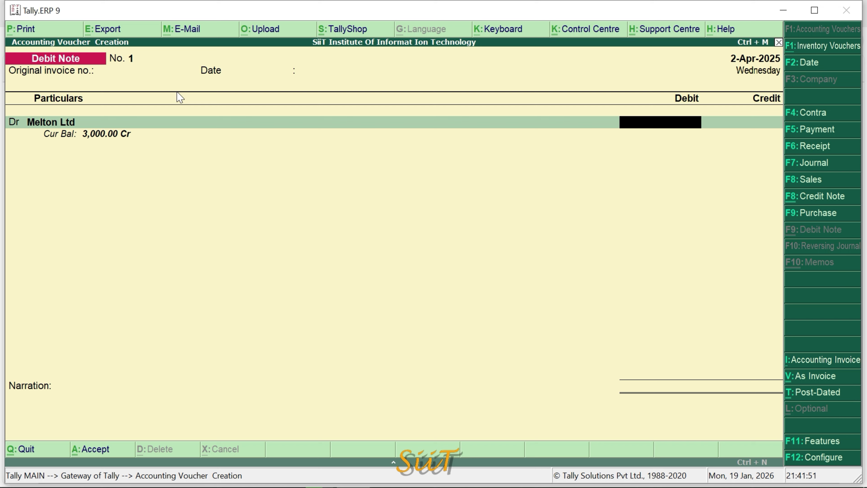
# Step: Debit Melton Ltd with 550 and allocate the full amount to a New Ref in the bill-wise details
pyautogui.write('550')
pyautogui.press('Return')
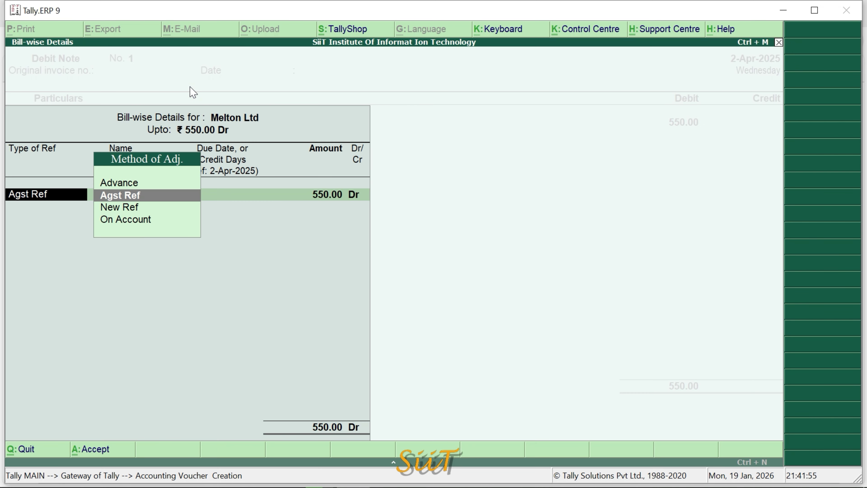
pyautogui.press('Return')
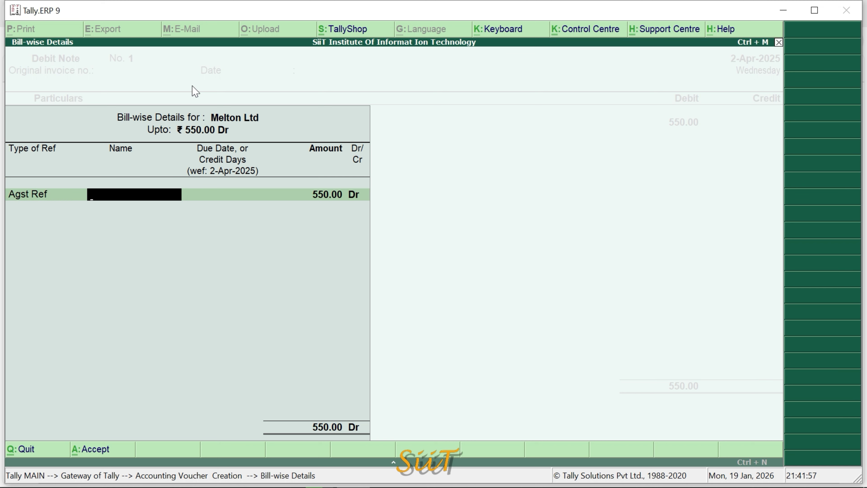
pyautogui.press('BackSpace')
pyautogui.press('Down')
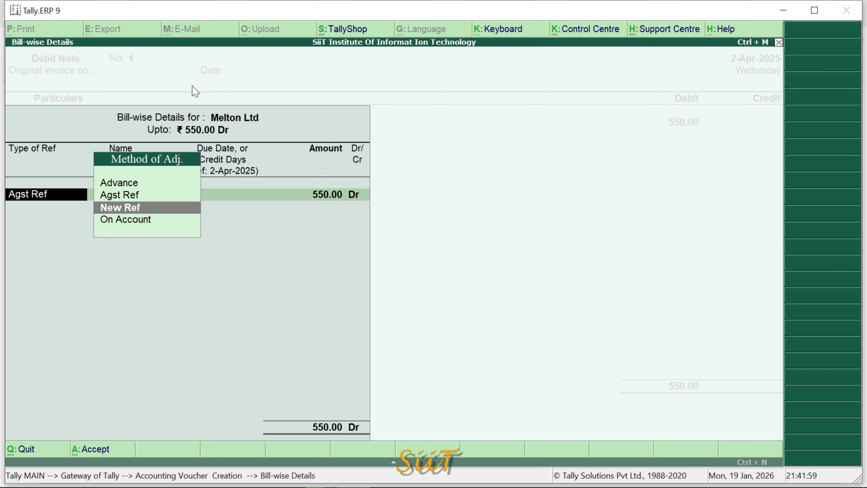
pyautogui.press('Return')
pyautogui.press('Return')
pyautogui.press('Return')
pyautogui.press('Return')
pyautogui.press('Return')
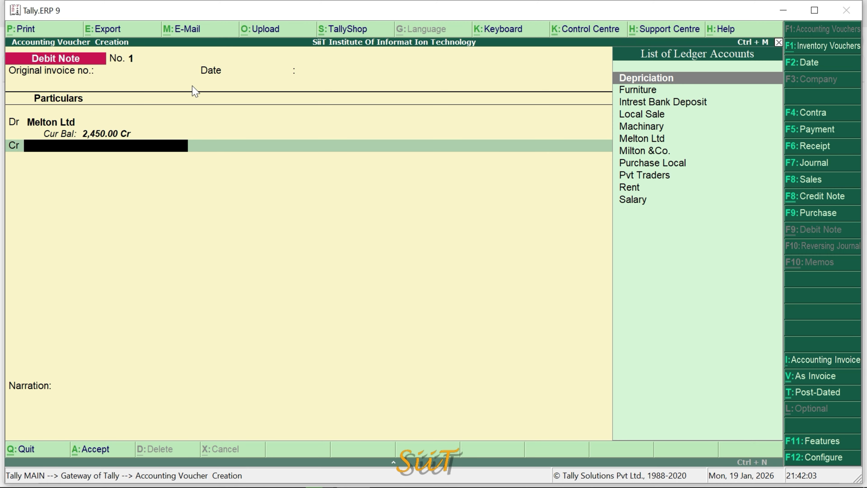
# Step: Credit Purchase Local with 550.00 in the debit note, without inventory allocations
pyautogui.press('Down')
pyautogui.press('Down')
pyautogui.press('Down')
pyautogui.press('Down')
pyautogui.press('Down')
pyautogui.press('Down')
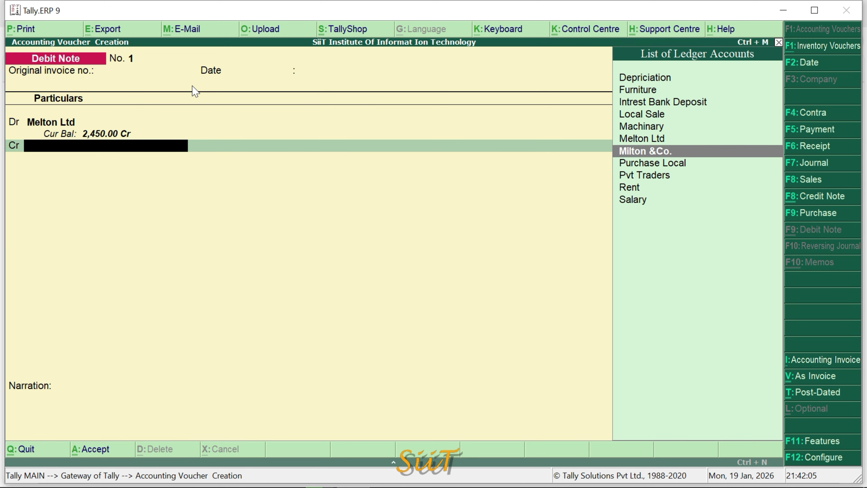
pyautogui.press('Down')
pyautogui.press('Return')
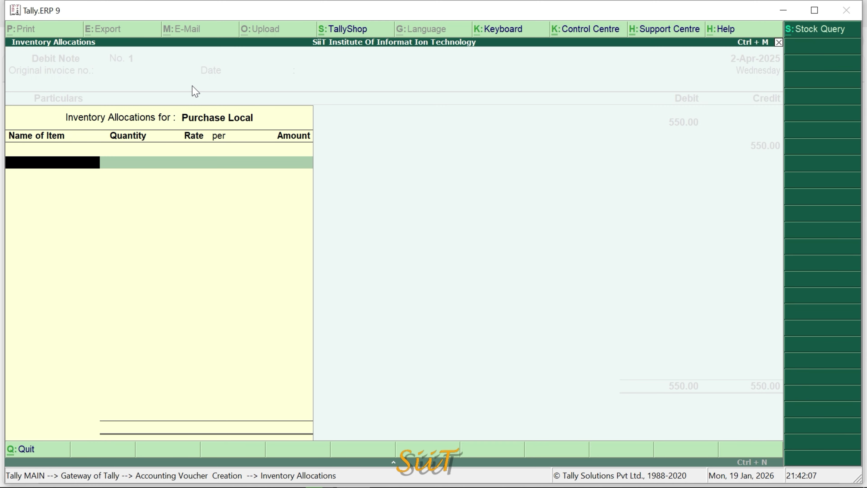
pyautogui.press('Escape')
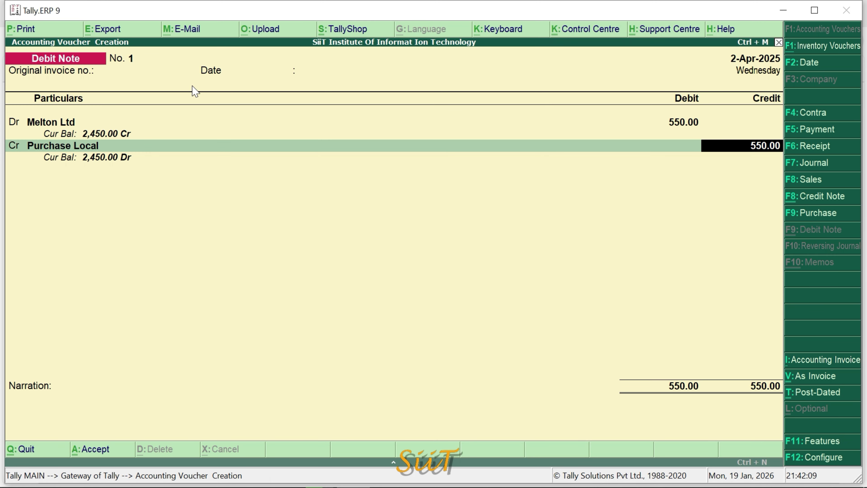
# Step: Switch to tally.pdf and examine the example Debit Note entry and the acceptance instruction below it
pyautogui.hotkey('alt', 'Tab')
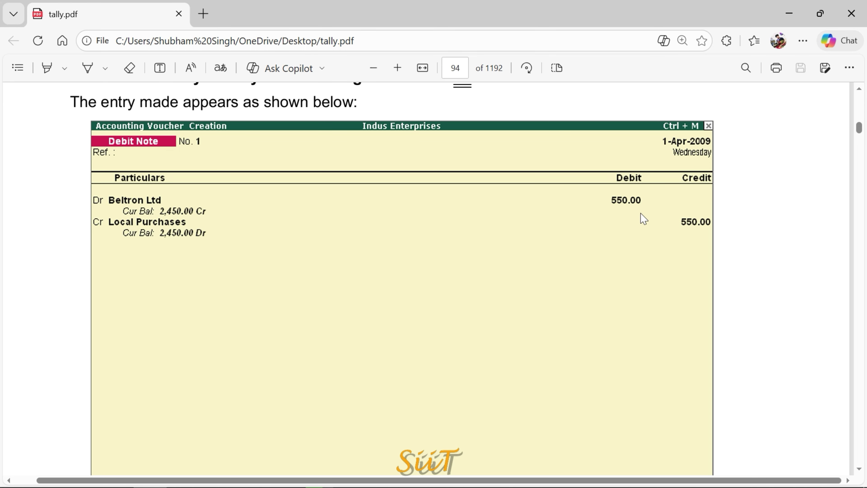
pyautogui.scroll(-3, 674, 234)
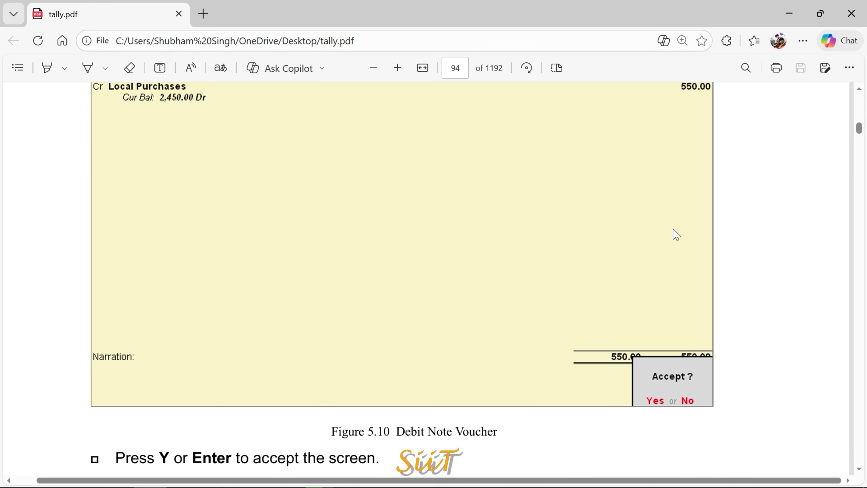
pyautogui.scroll(-6, 552, 312)
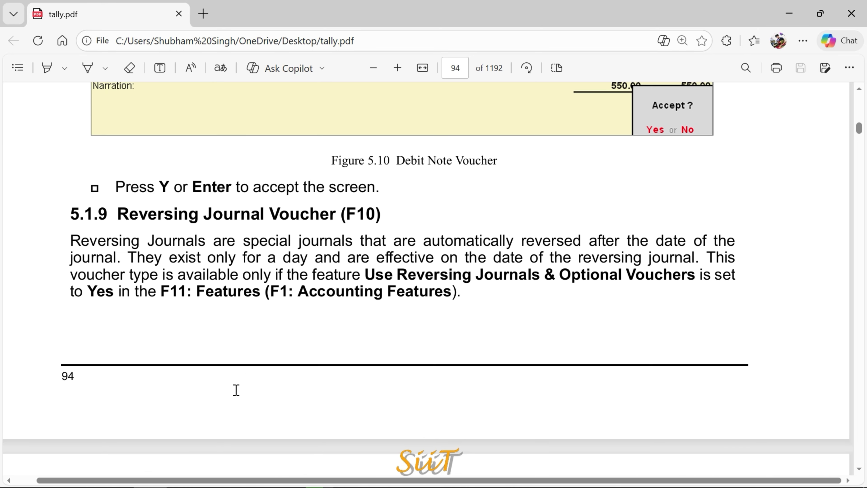
pyautogui.scroll(9, 484, 242)
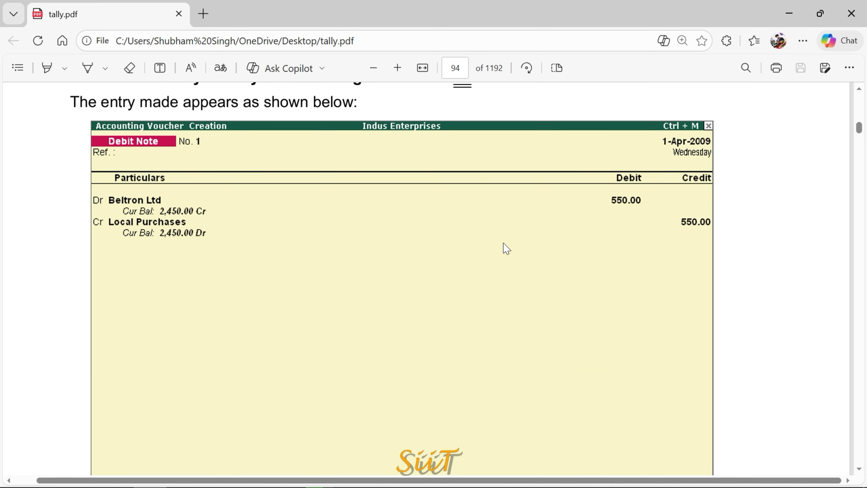
# Step: Return to Tally.ERP 9, save the Melton Ltd debit note with a blank narration and leave voucher entry
pyautogui.hotkey('alt', 'Tab')
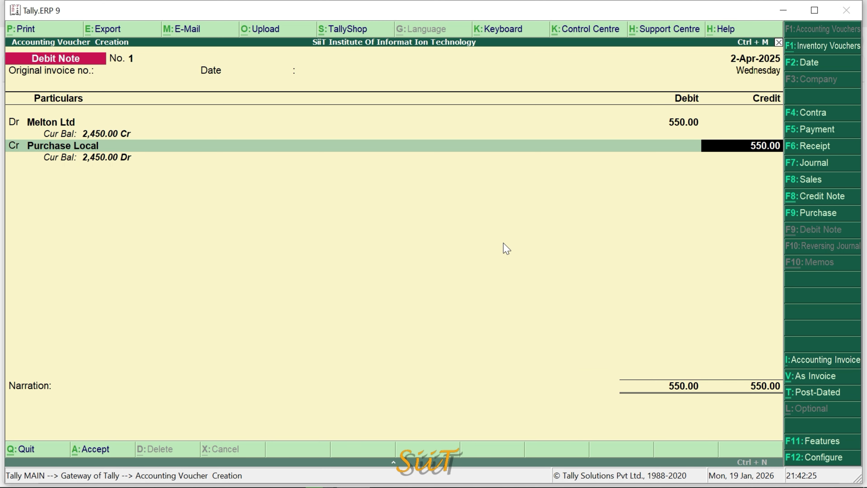
pyautogui.press('Return')
pyautogui.press('Return')
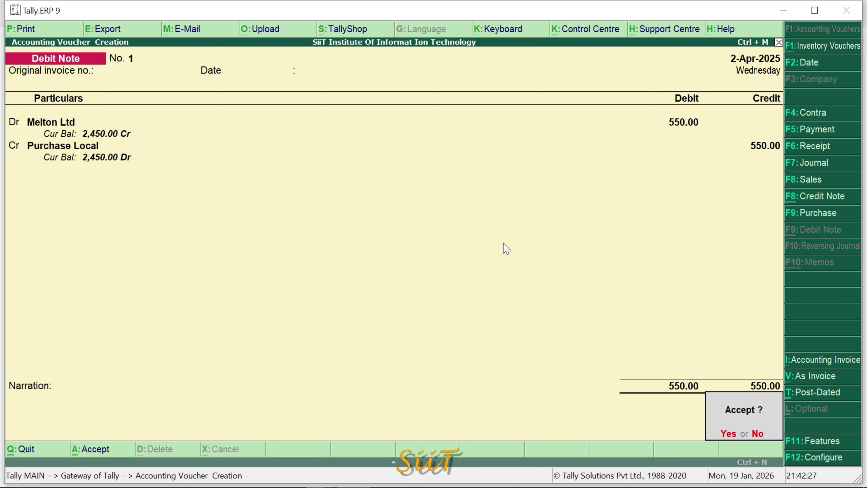
pyautogui.press('Return')
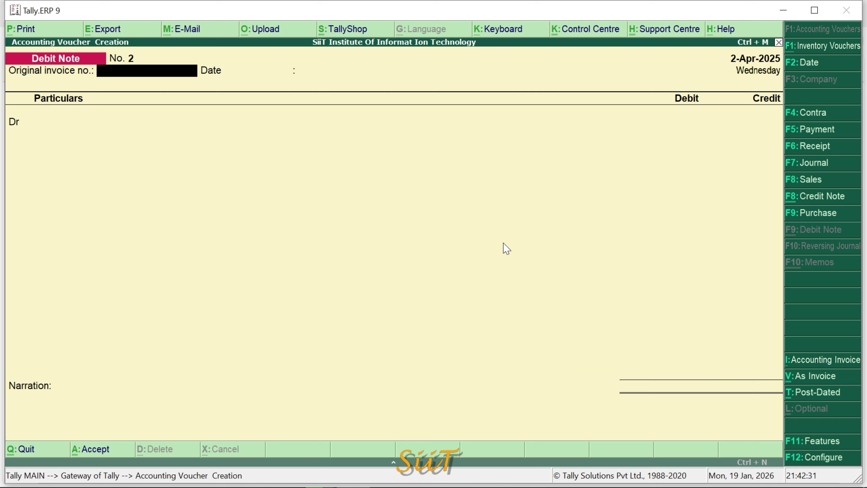
pyautogui.press('Escape')
pyautogui.press('Return')
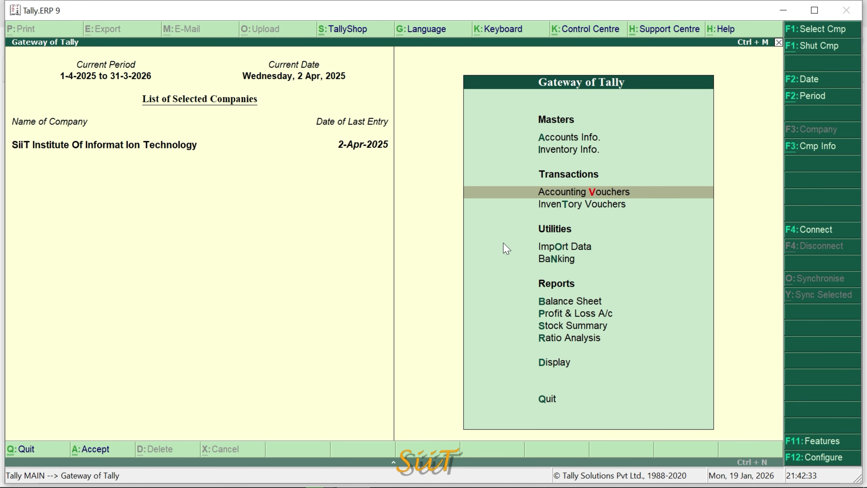
# Step: Review the vouchers in the Day Book down to the Melton Ltd purchase entry, and return to the Gateway of Tally
pyautogui.press('d')
pyautogui.press('y')
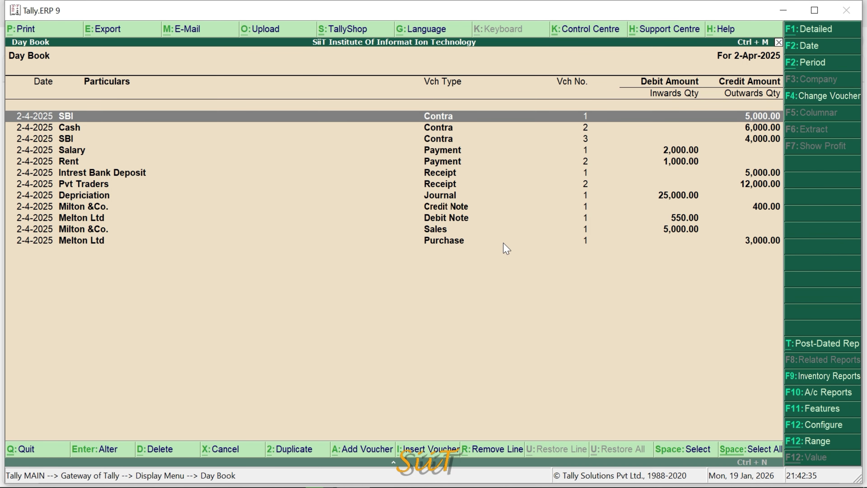
pyautogui.press('Down')
pyautogui.press('Down')
pyautogui.press('Down')
pyautogui.press('Down')
pyautogui.press('Down')
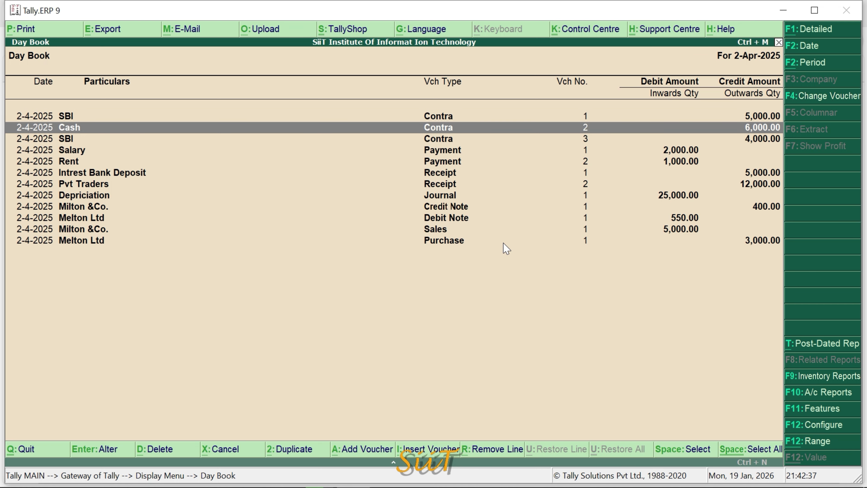
pyautogui.press('Down')
pyautogui.press('Down')
pyautogui.press('Down')
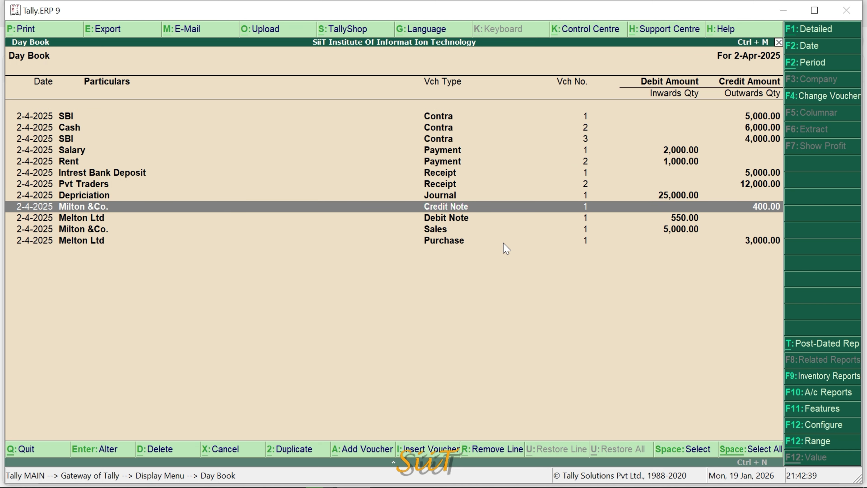
pyautogui.press('Down')
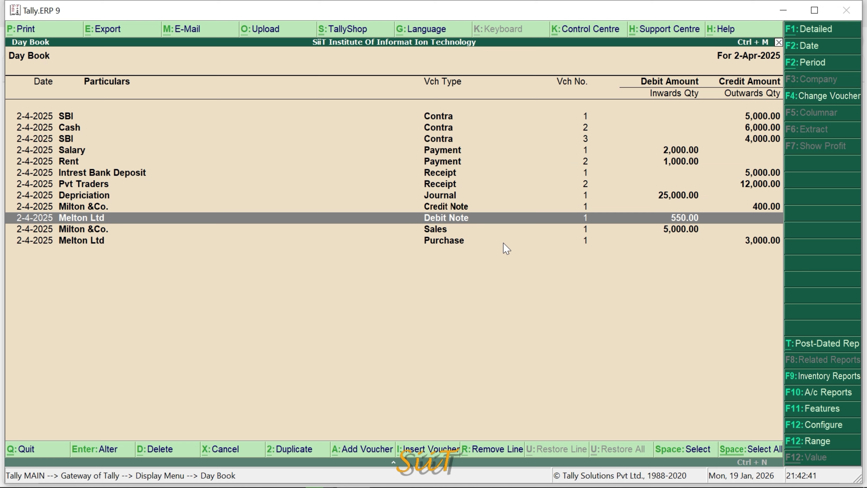
pyautogui.press('Down')
pyautogui.press('Down')
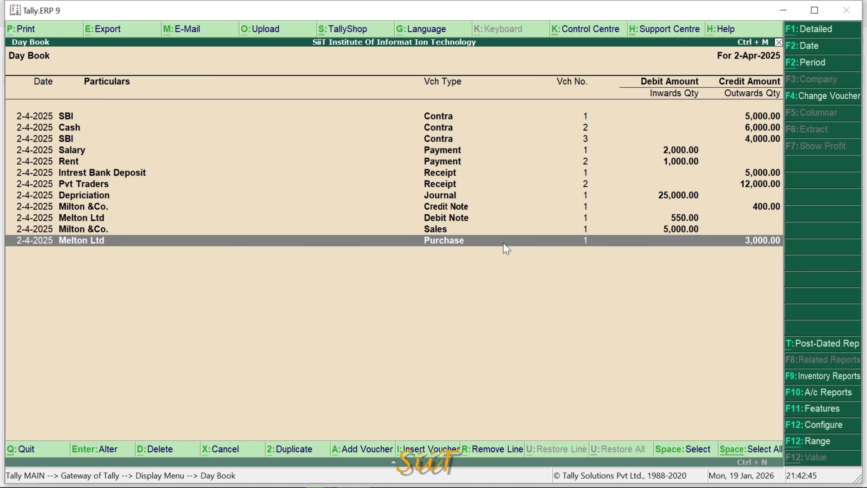
pyautogui.press('Escape')
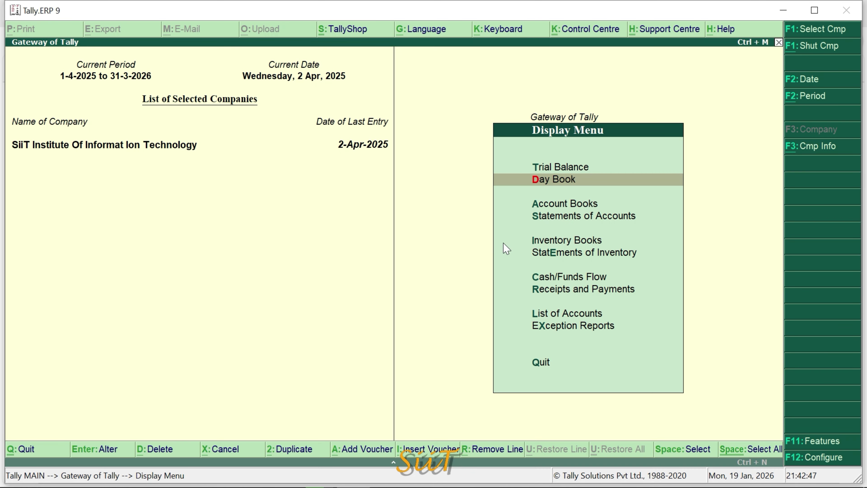
pyautogui.press('Escape')
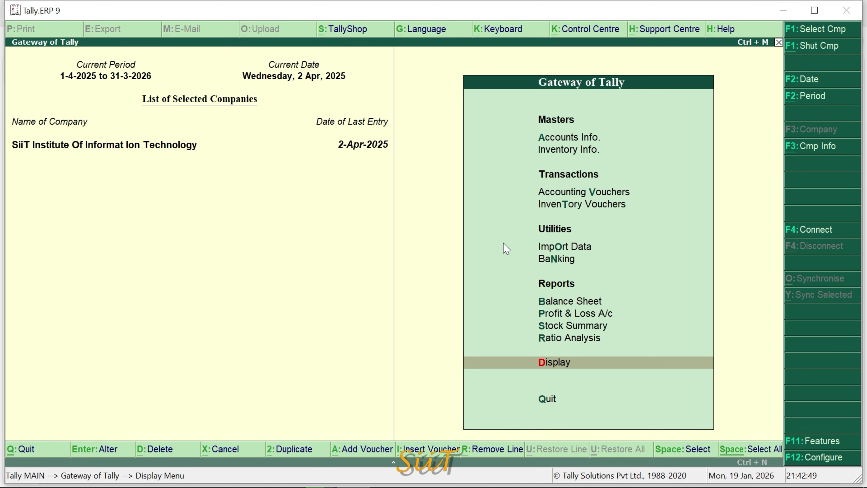